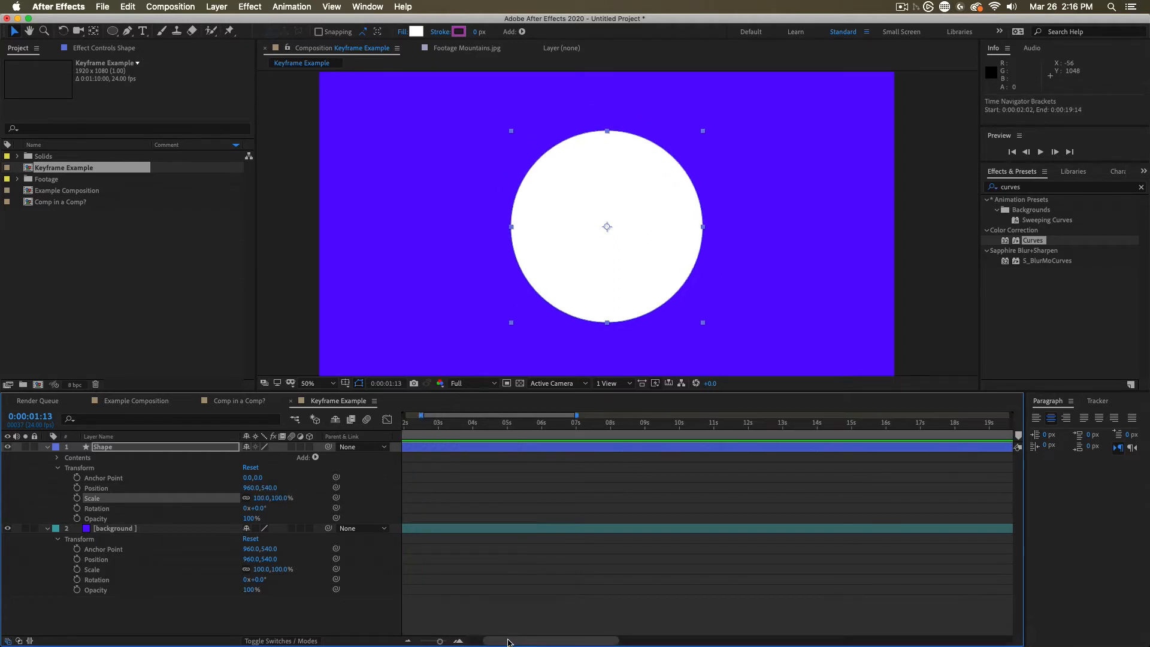
# - Set a starting Scale keyframe on the Shape layer at the 1-second mark
pyautogui.moveTo(509, 641); pyautogui.dragTo(474, 641)
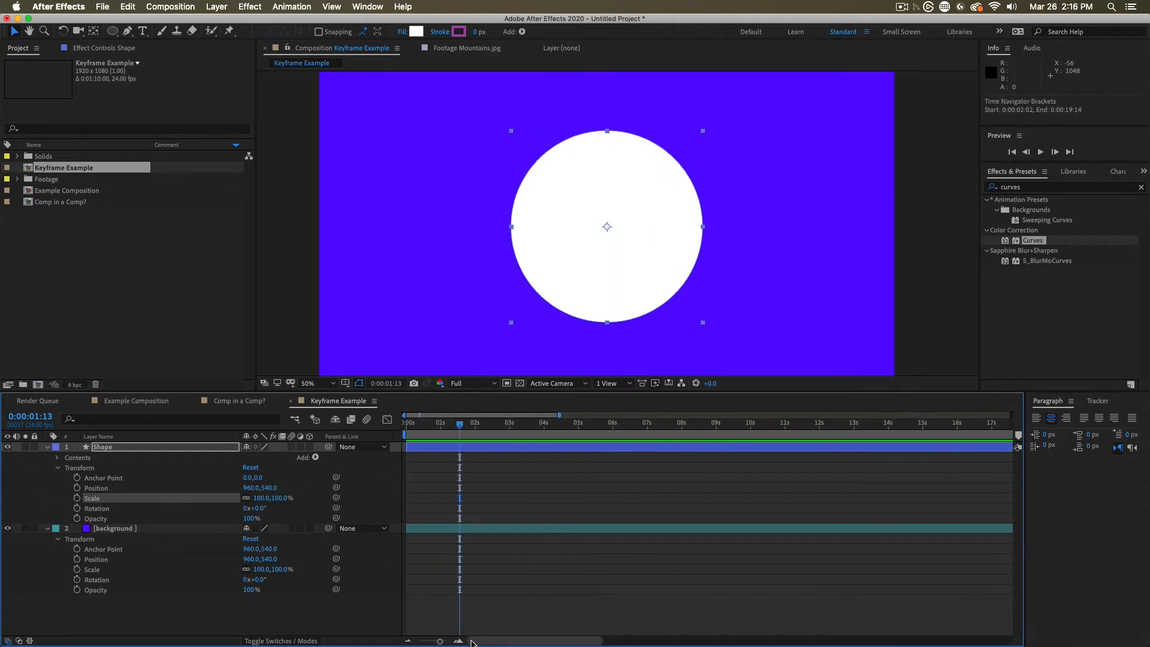
pyautogui.click(441, 436)
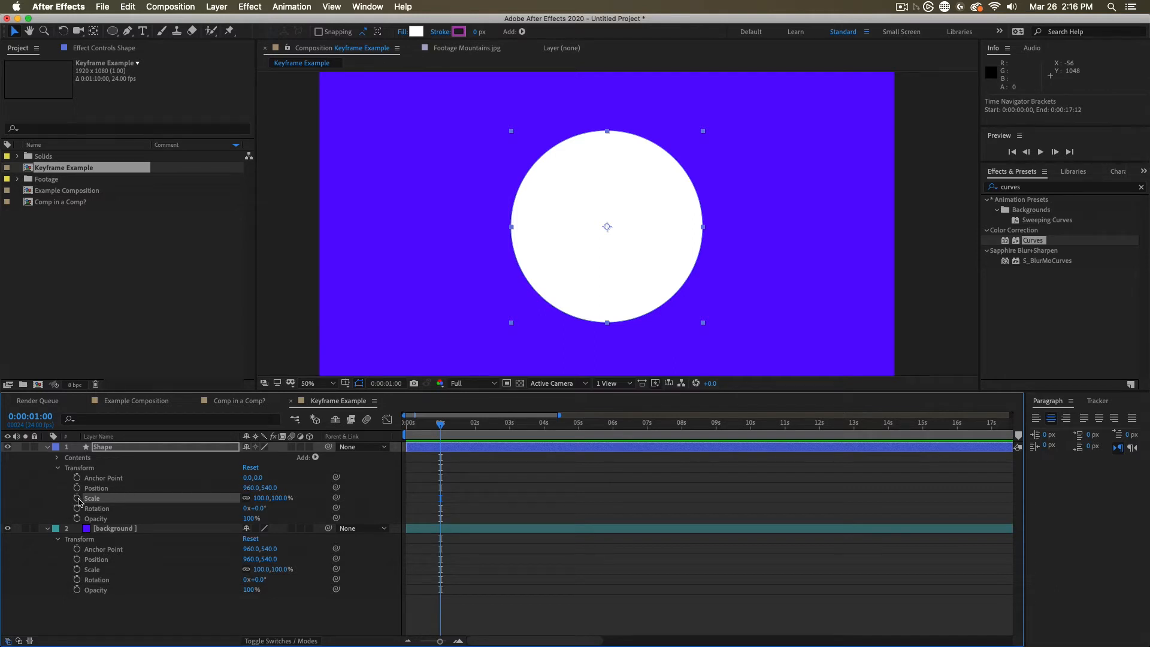
pyautogui.click(77, 498)
# - Add a second Scale keyframe to the Shape layer at 2 seconds and set its value to 50%
pyautogui.click(478, 423)
pyautogui.moveTo(477, 436); pyautogui.dragTo(475, 438)
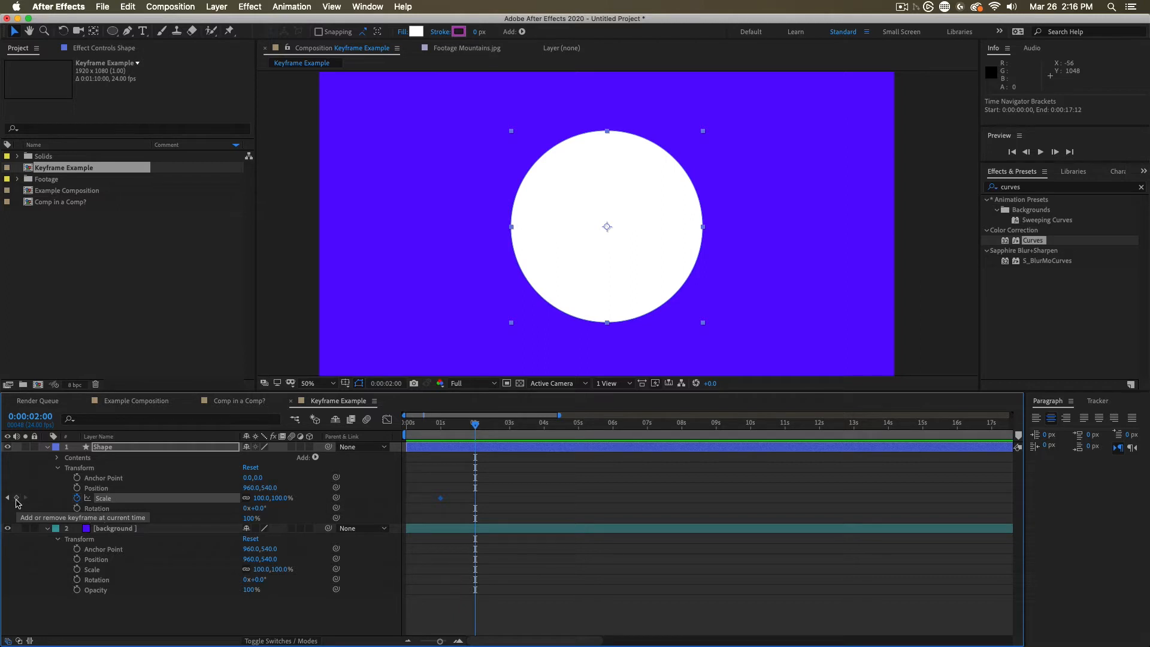
pyautogui.click(16, 498)
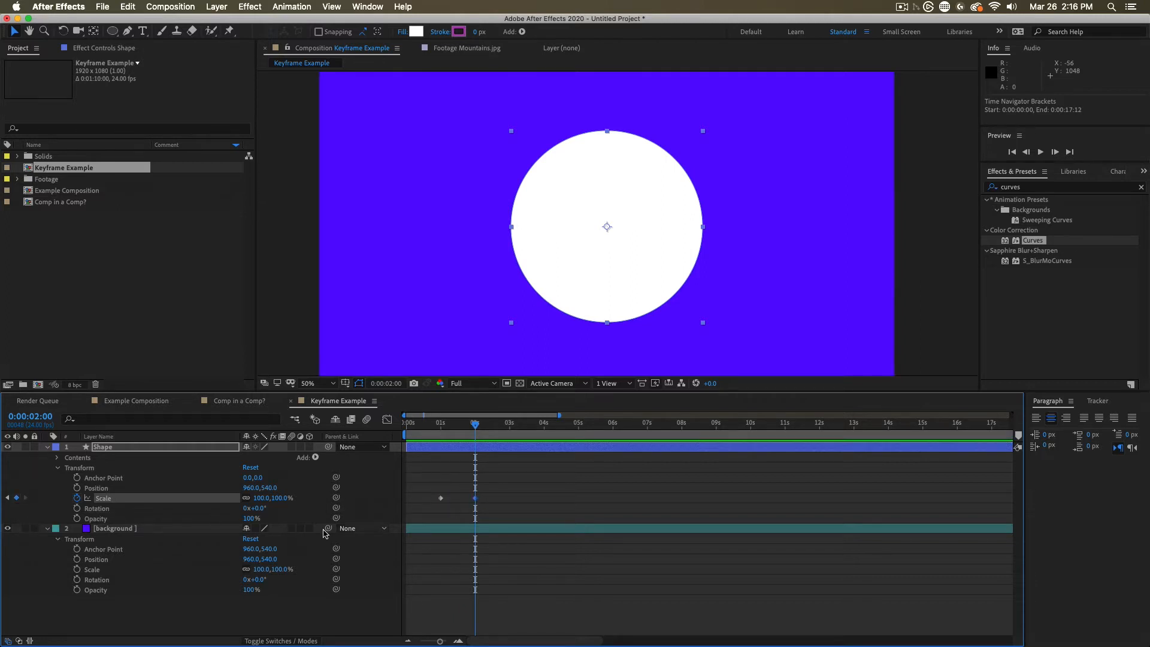
pyautogui.moveTo(278, 501); pyautogui.dragTo(254, 507)
pyautogui.click(277, 497)
pyautogui.write('50')
pyautogui.press('Return')
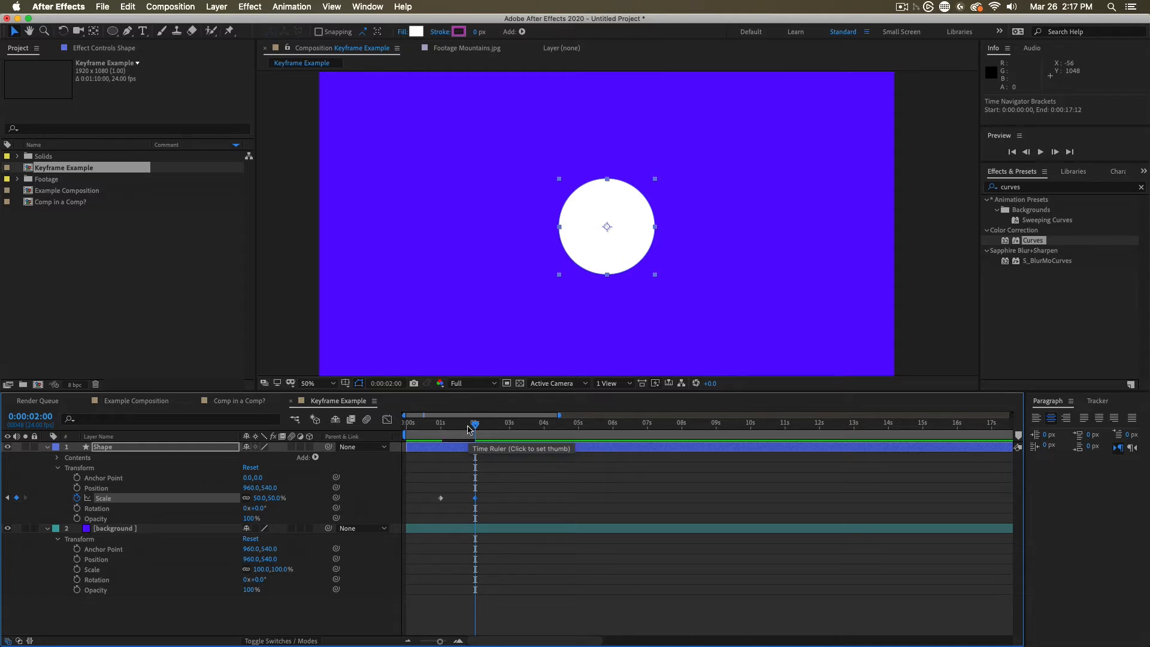
# - Play the circle's scale animation from 1 second and return the playhead to the 2-second keyframe
pyautogui.moveTo(465, 430); pyautogui.dragTo(441, 429)
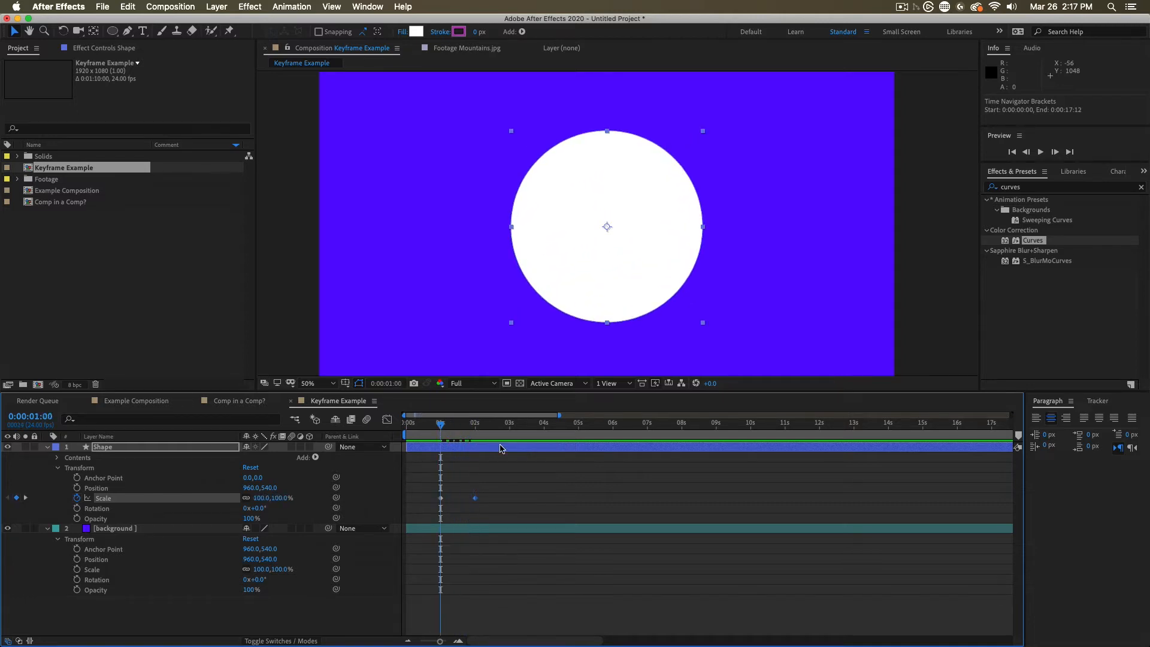
pyautogui.press('space')
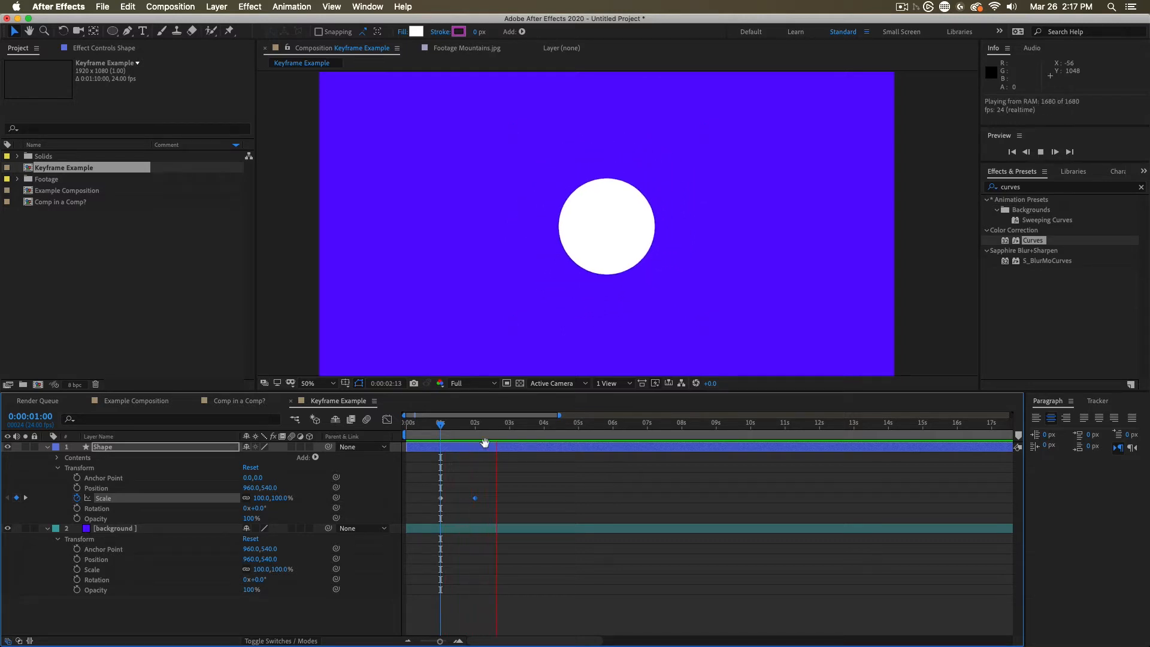
pyautogui.click(473, 430)
pyautogui.moveTo(473, 434)
pyautogui.mouseDown()
pyautogui.moveTo(440, 434)
pyautogui.moveTo(474, 437)
pyautogui.mouseUp()
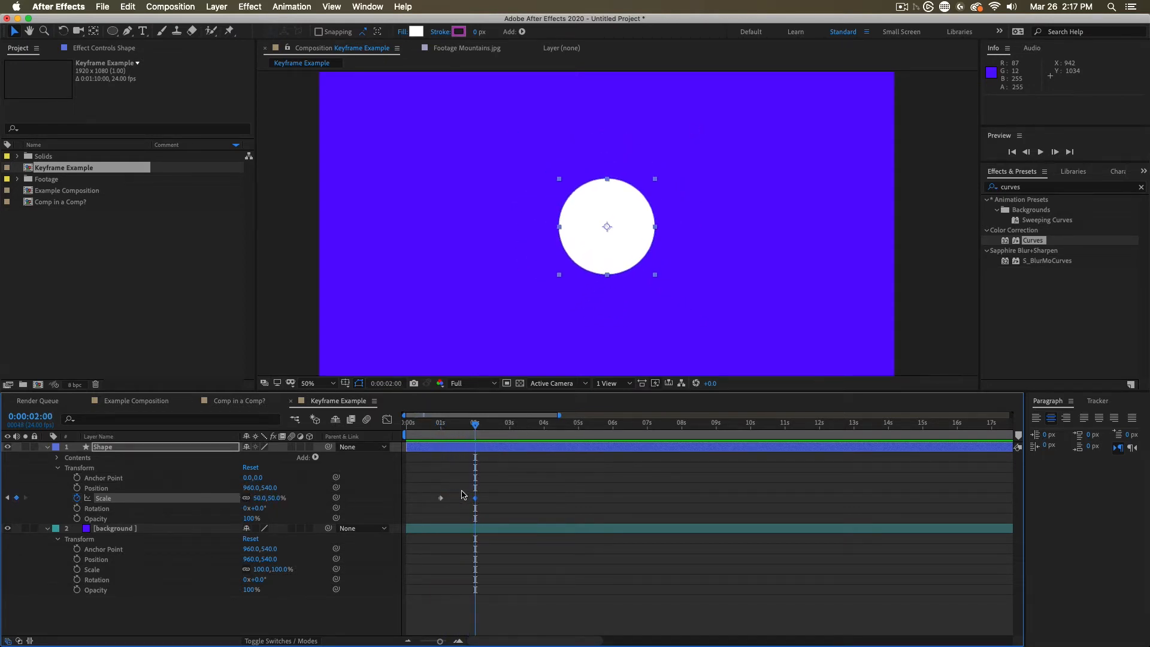
pyautogui.click(506, 504)
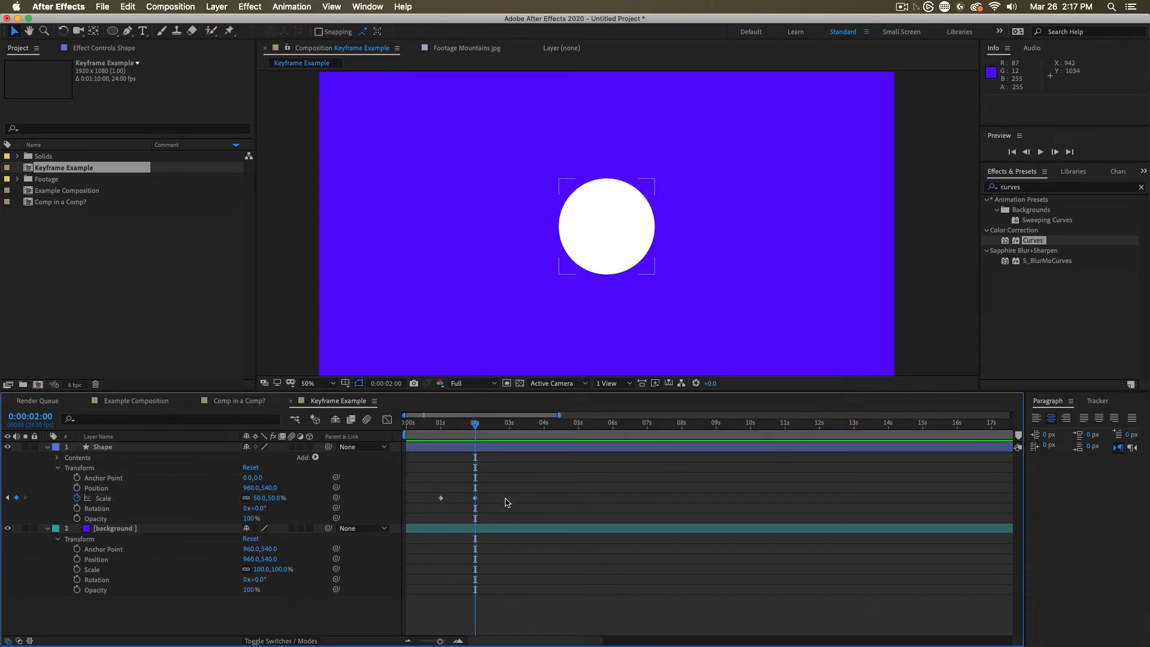
pyautogui.moveTo(477, 426)
pyautogui.mouseDown()
pyautogui.moveTo(489, 428)
pyautogui.moveTo(476, 429)
pyautogui.mouseUp()
pyautogui.moveTo(484, 488); pyautogui.dragTo(460, 508)
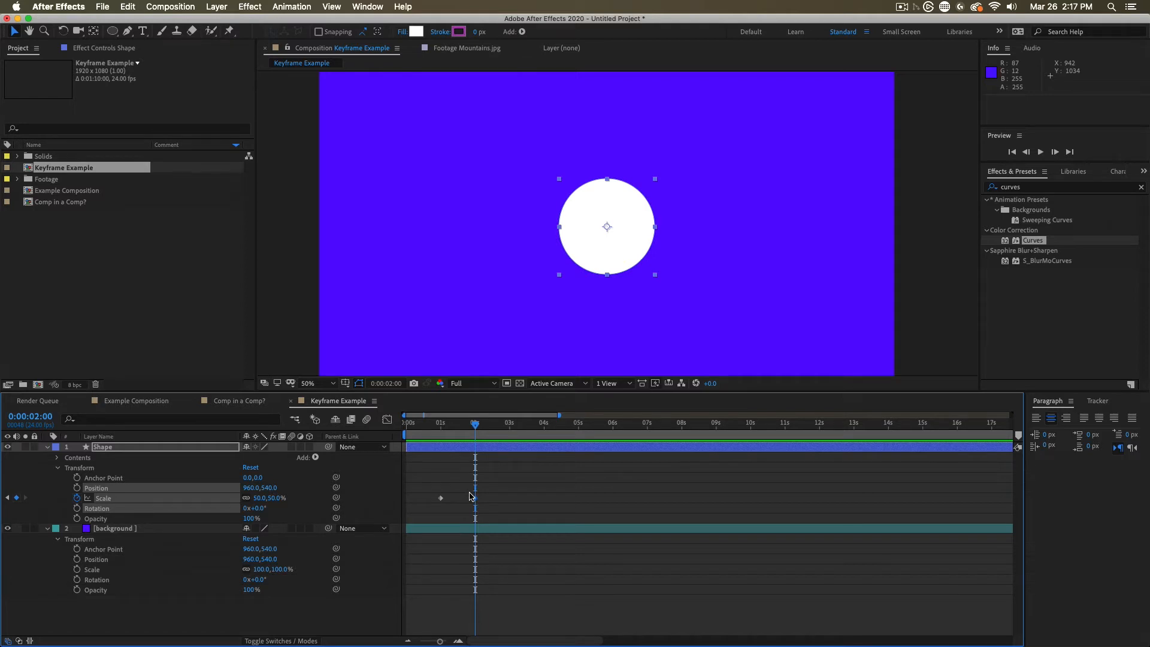
pyautogui.click(479, 491)
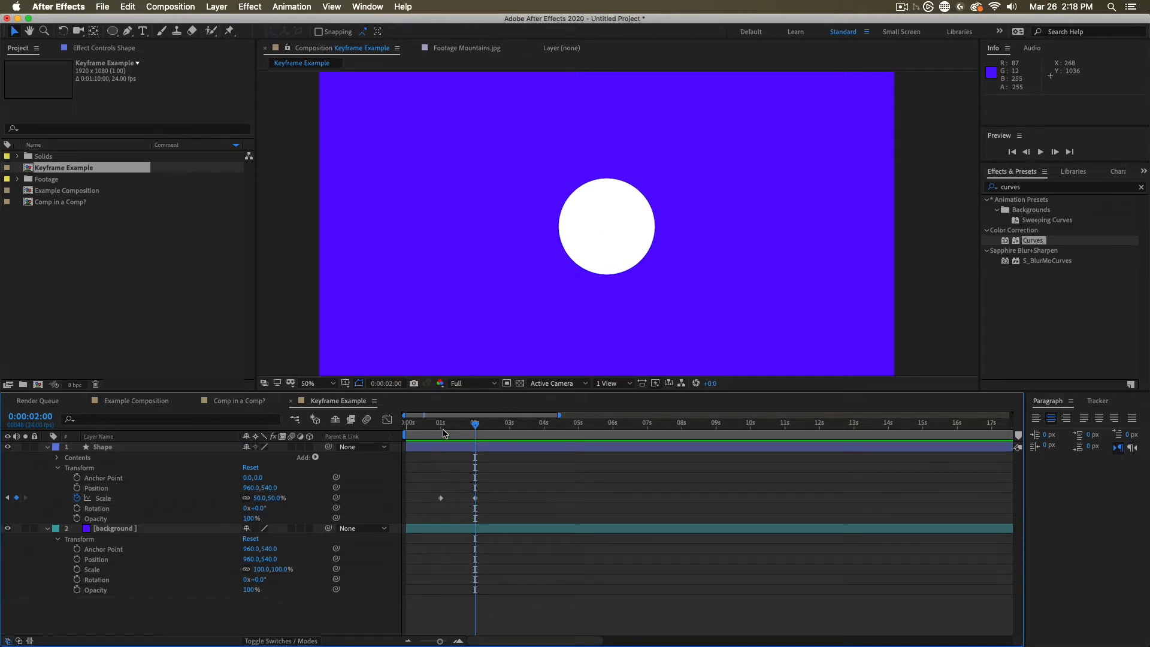
# - Scrub between the two Scale keyframes and replay the shrinking circle to examine its unsmoothed motion
pyautogui.click(441, 431)
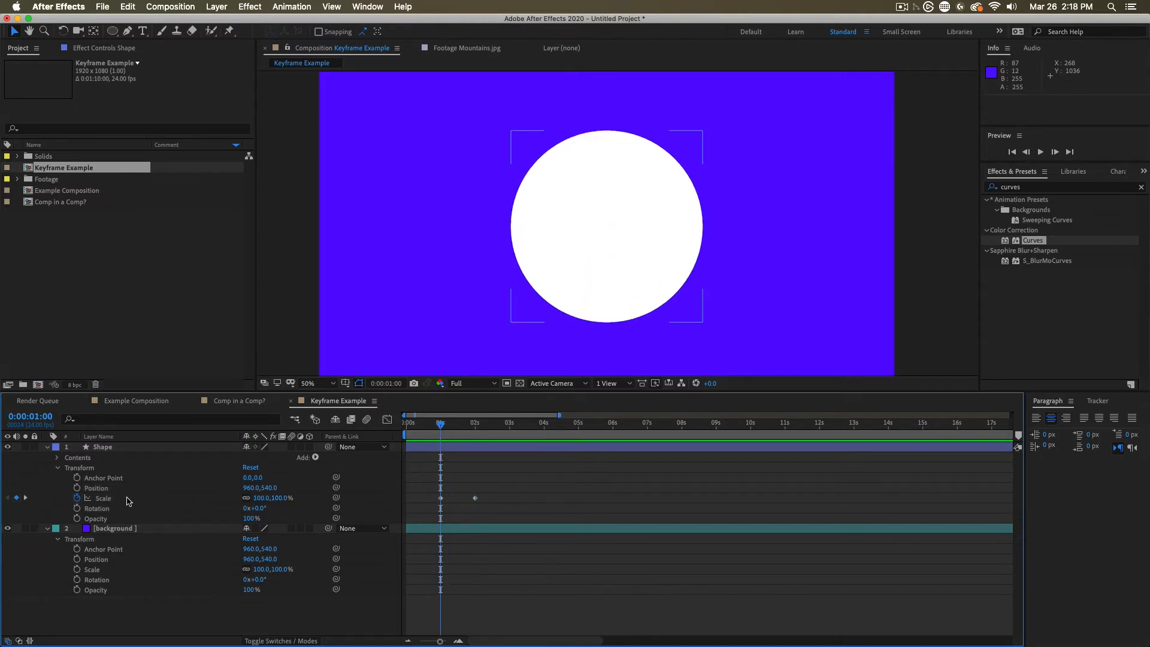
pyautogui.click(128, 502)
pyautogui.click(475, 439)
pyautogui.moveTo(473, 442); pyautogui.dragTo(440, 440)
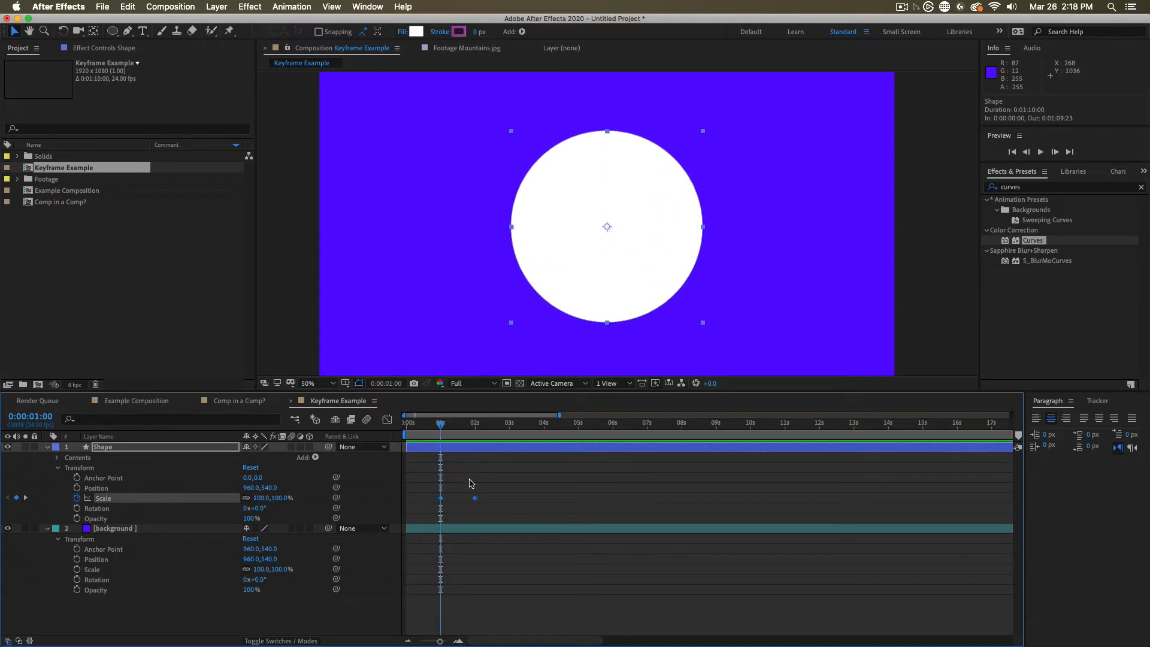
pyautogui.click(490, 486)
pyautogui.click(426, 440)
pyautogui.press('space')
# - Apply Easy Ease to both of the Shape layer's Scale keyframes
pyautogui.moveTo(485, 486); pyautogui.dragTo(436, 508)
pyautogui.rightClick(441, 498)
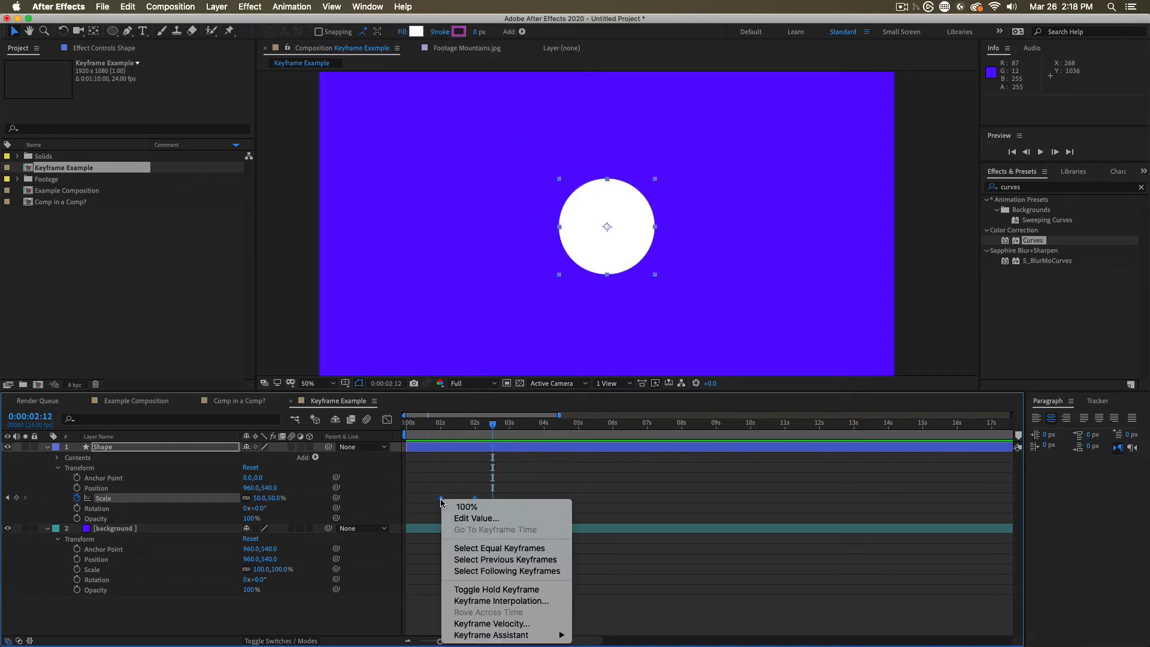
pyautogui.moveTo(478, 636)
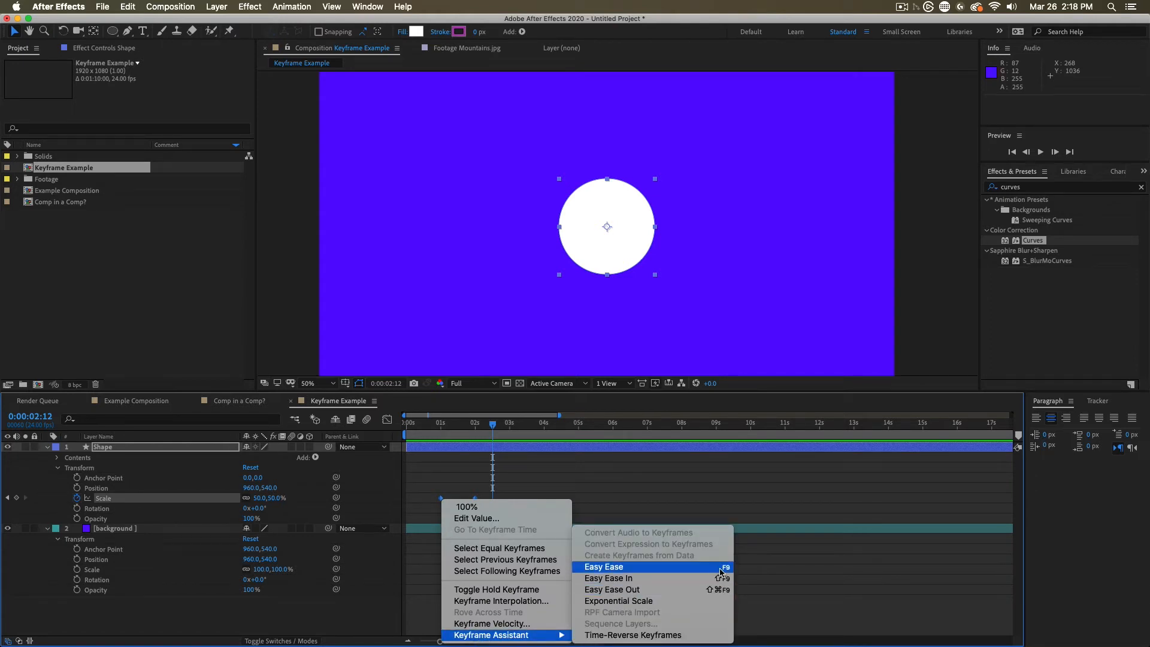
pyautogui.click(646, 569)
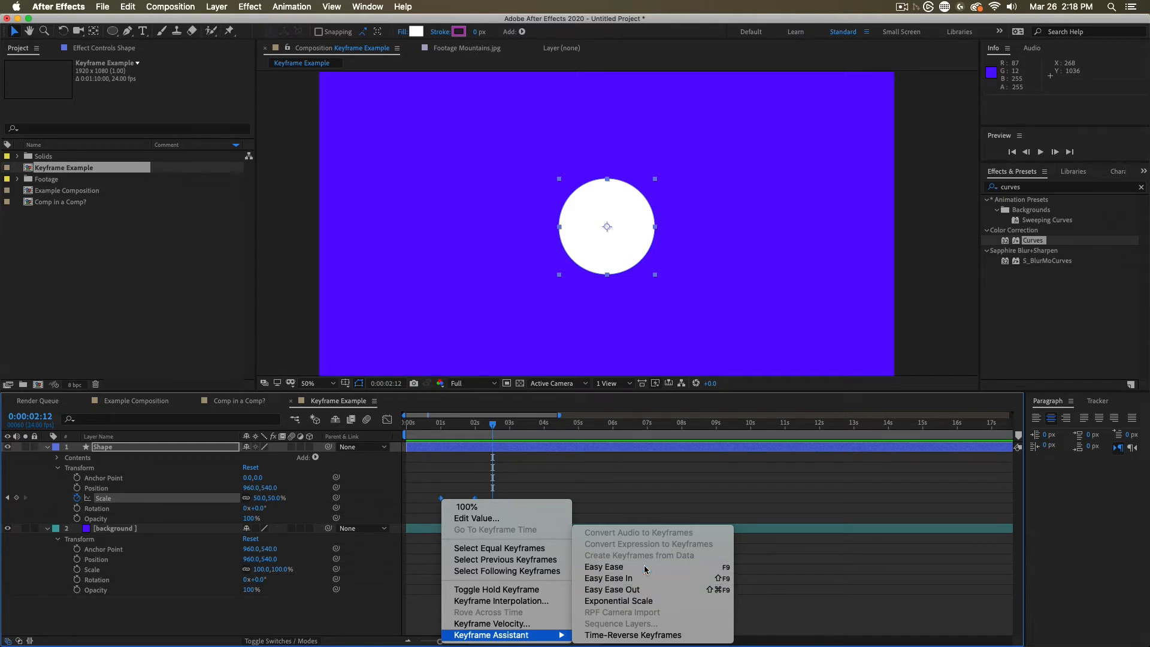
# - Play the eased scale animation repeatedly from the 1-second mark to examine how the circle speeds up and slows down
pyautogui.click(440, 436)
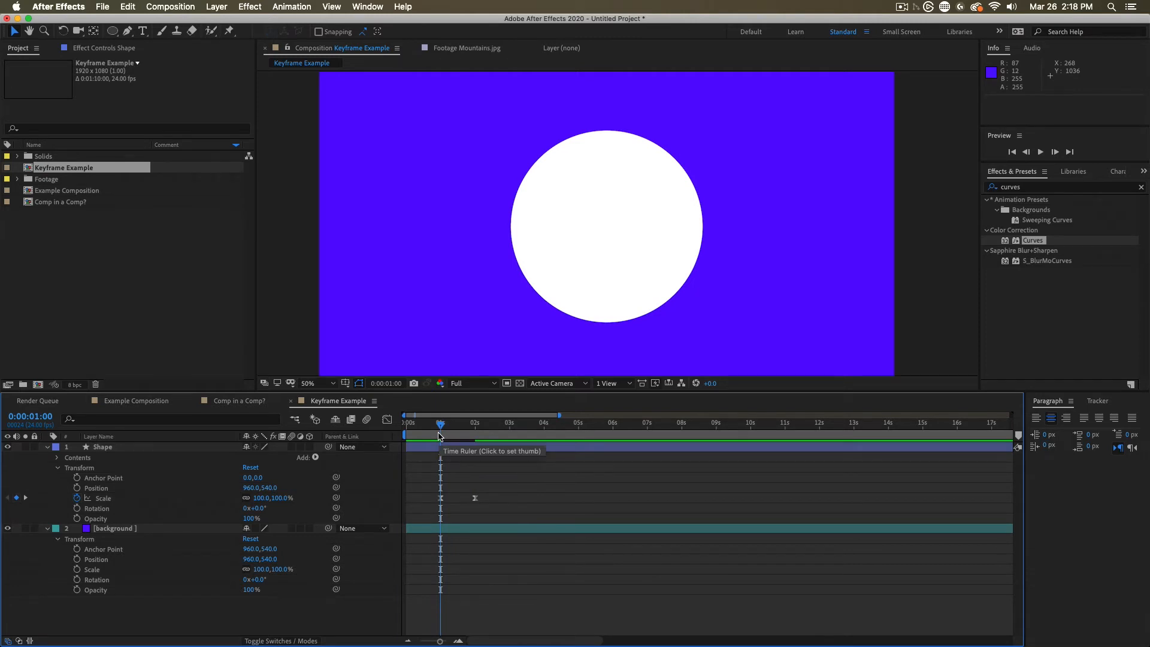
pyautogui.press('space')
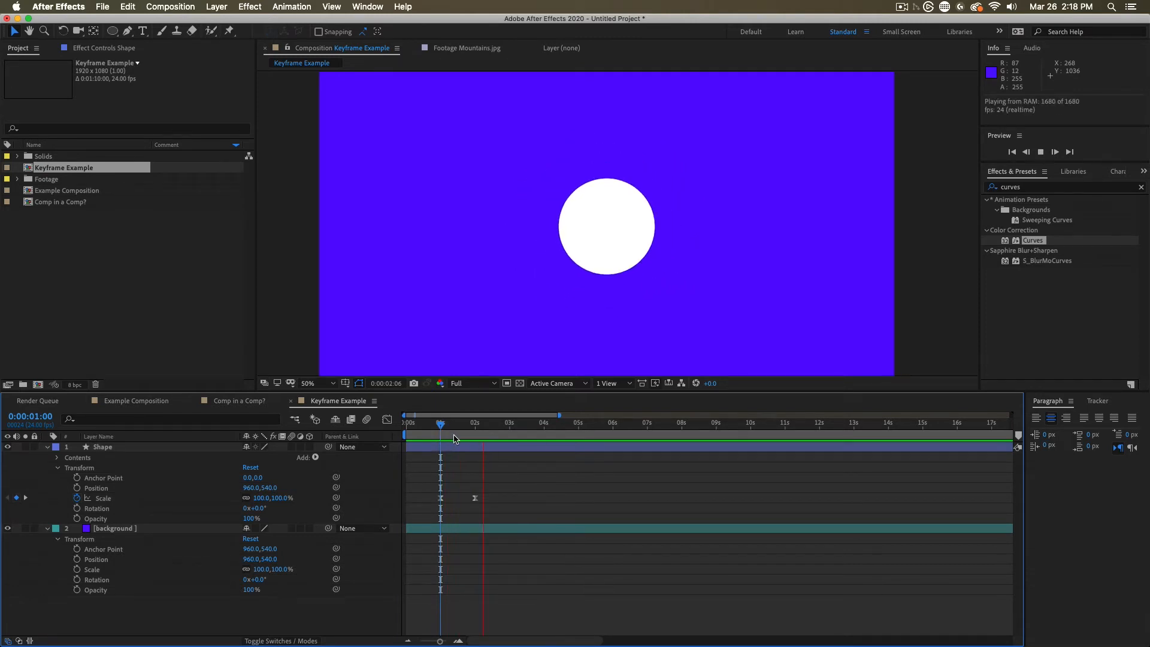
pyautogui.press('space')
pyautogui.press('space')
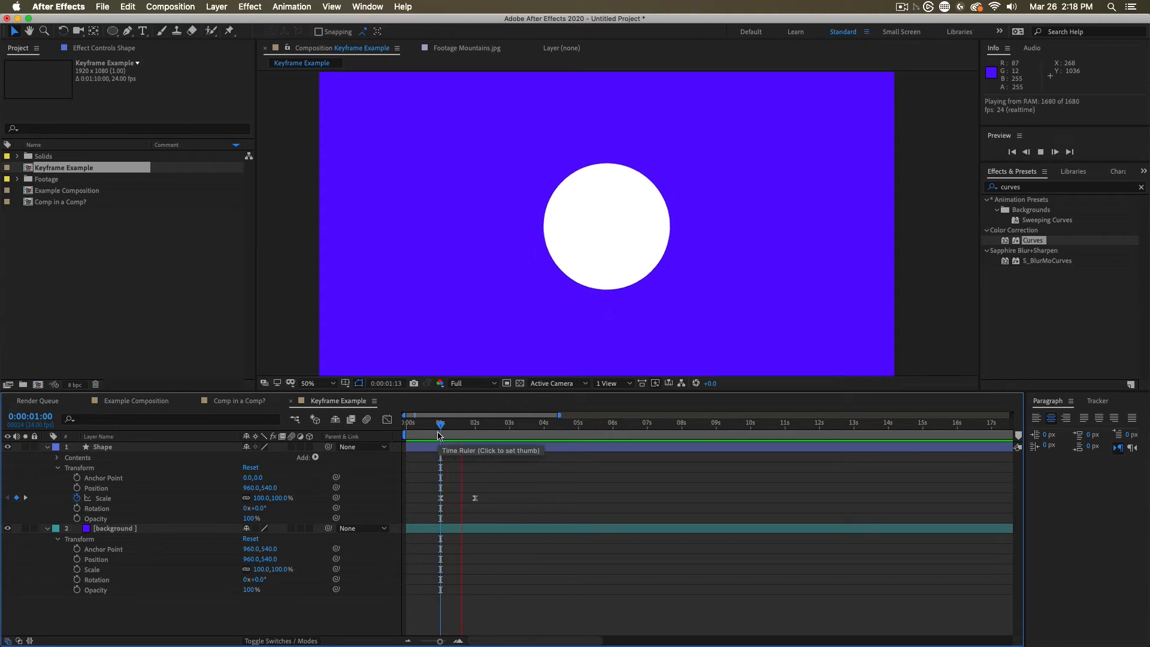
pyautogui.moveTo(453, 430); pyautogui.dragTo(441, 432)
pyautogui.press('space')
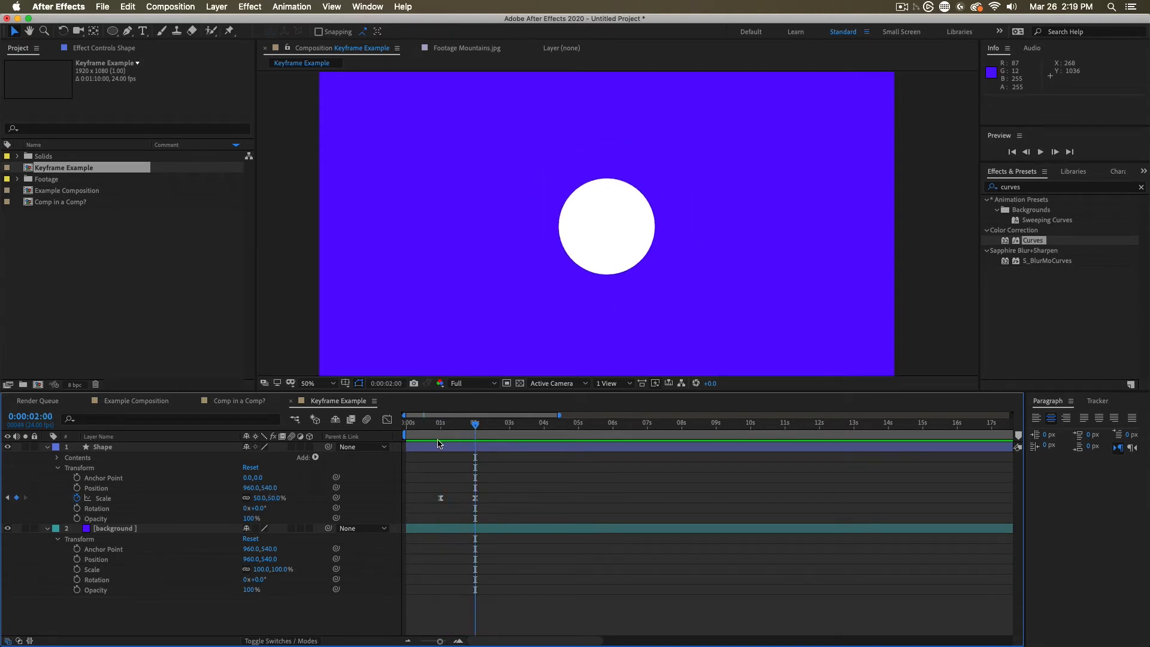
pyautogui.click(440, 435)
# - Show the Shape layer's Scale curve in the Graph Editor, covering the span between the 1-second and 2-second keyframes
pyautogui.moveTo(498, 469); pyautogui.dragTo(432, 509)
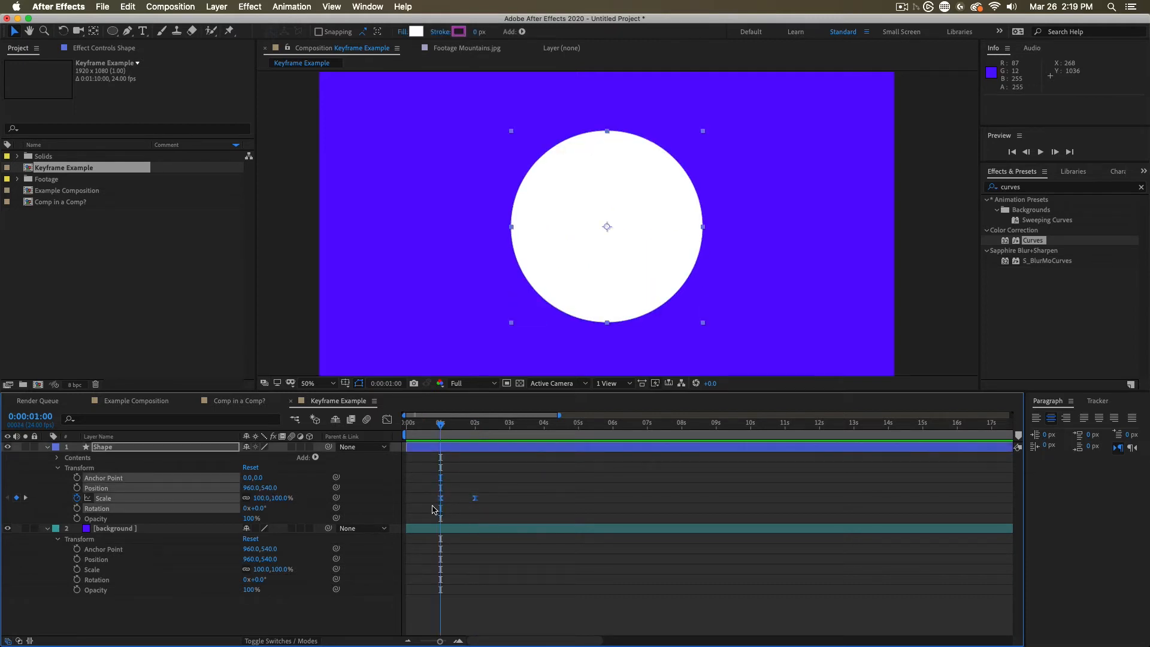
pyautogui.click(417, 475)
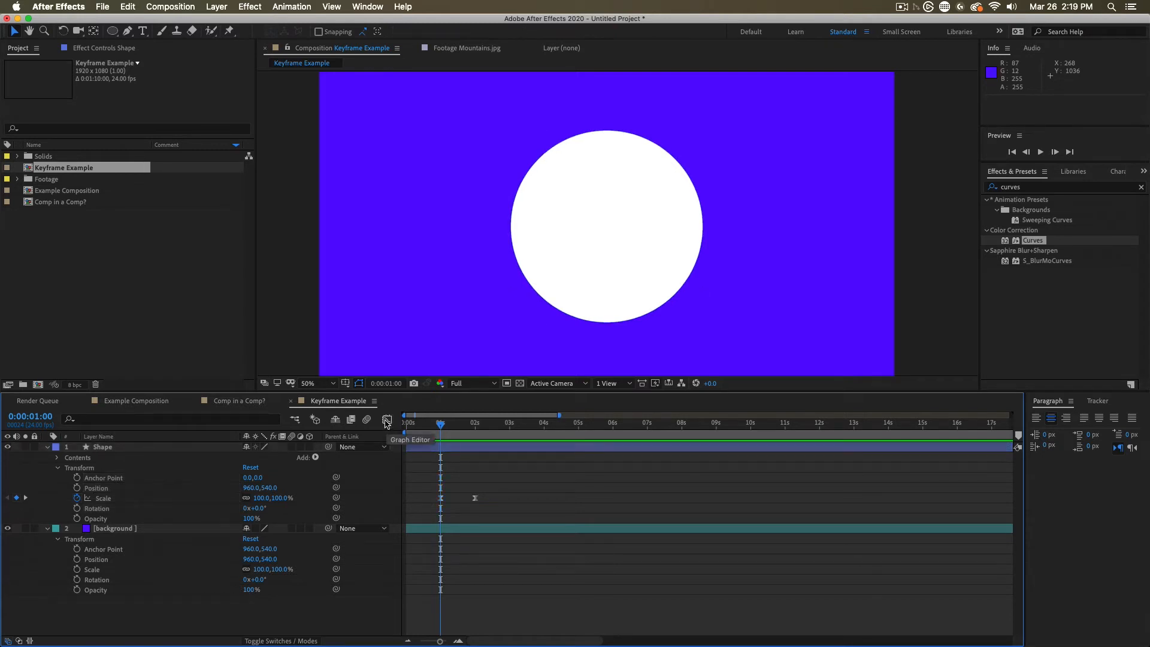
pyautogui.click(387, 419)
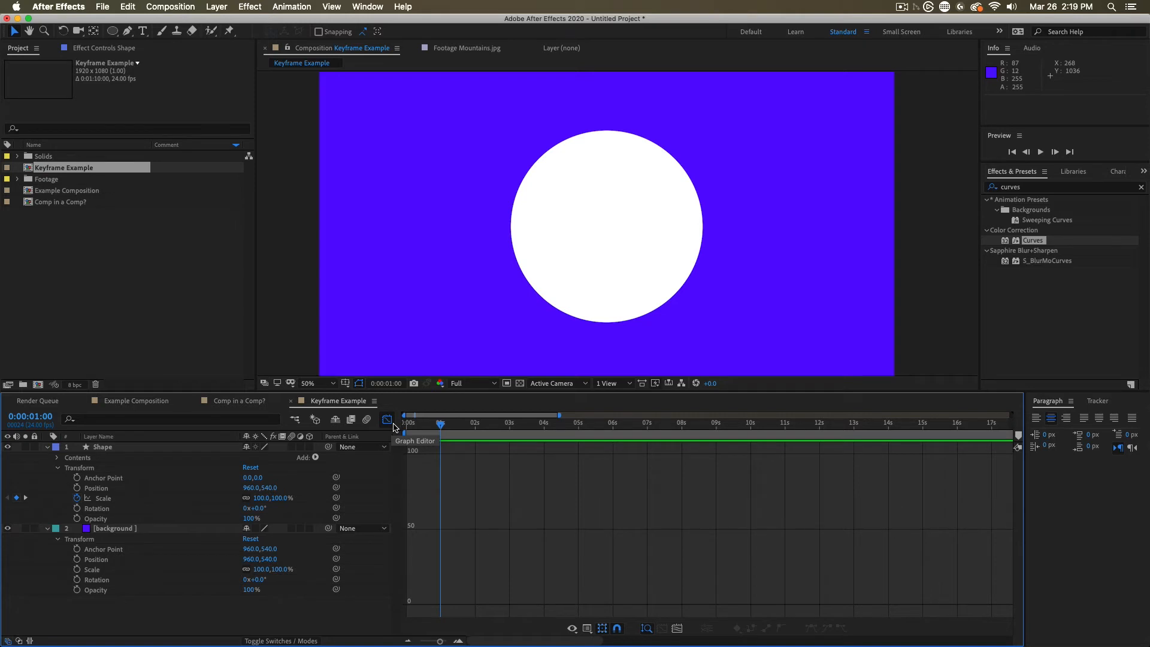
pyautogui.click(112, 502)
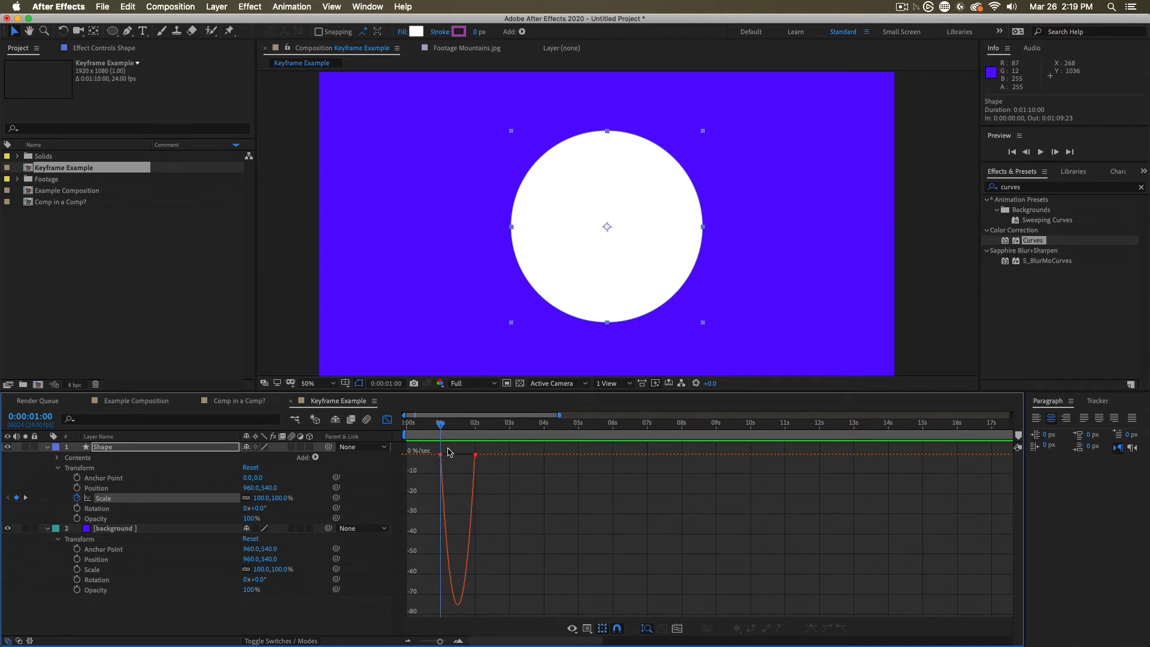
pyautogui.press('=')
pyautogui.press('=')
pyautogui.press('=')
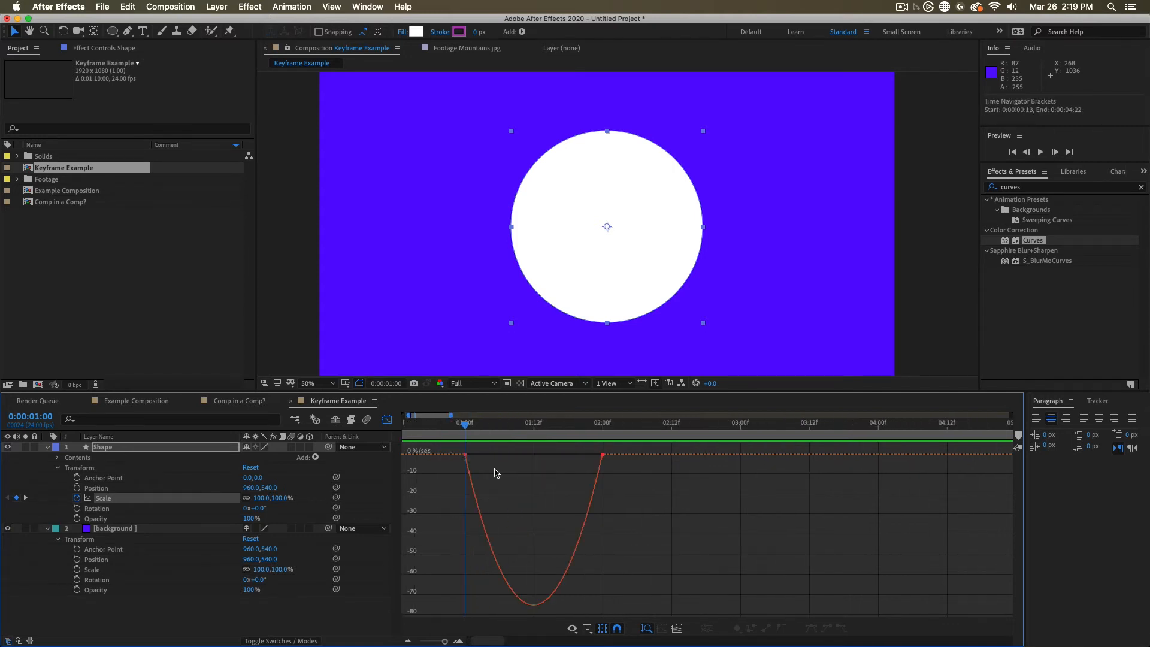
pyautogui.moveTo(436, 424); pyautogui.dragTo(711, 459)
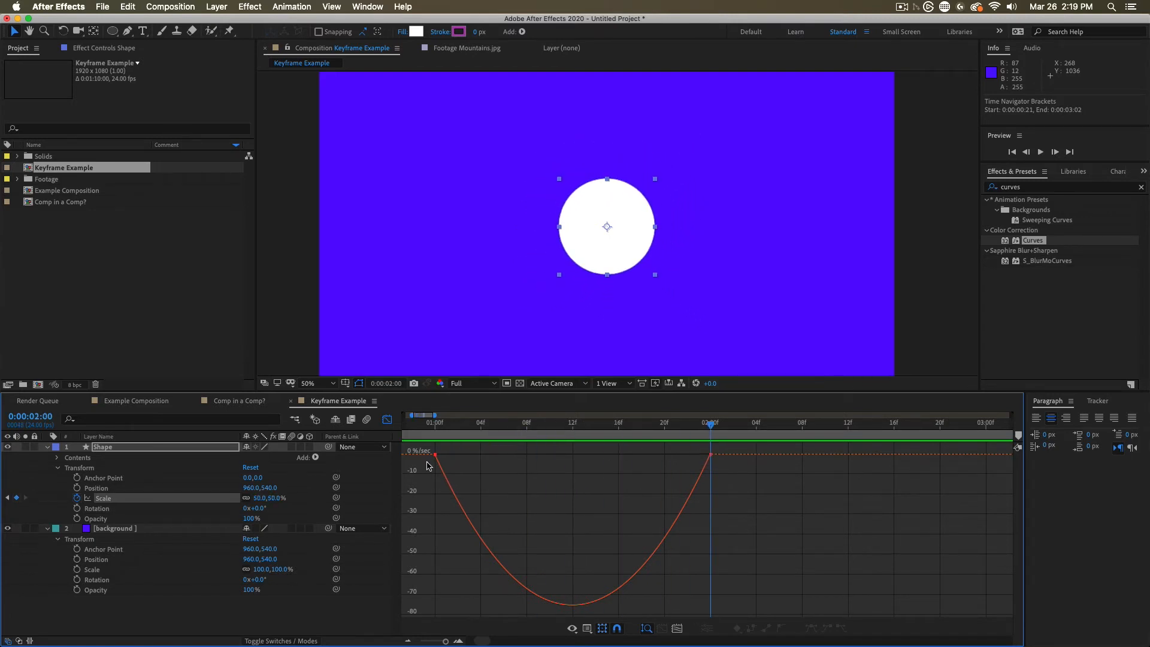
# - Switch the Graph Editor to the value graph and preview the Scale animation against its curve
pyautogui.click(573, 627)
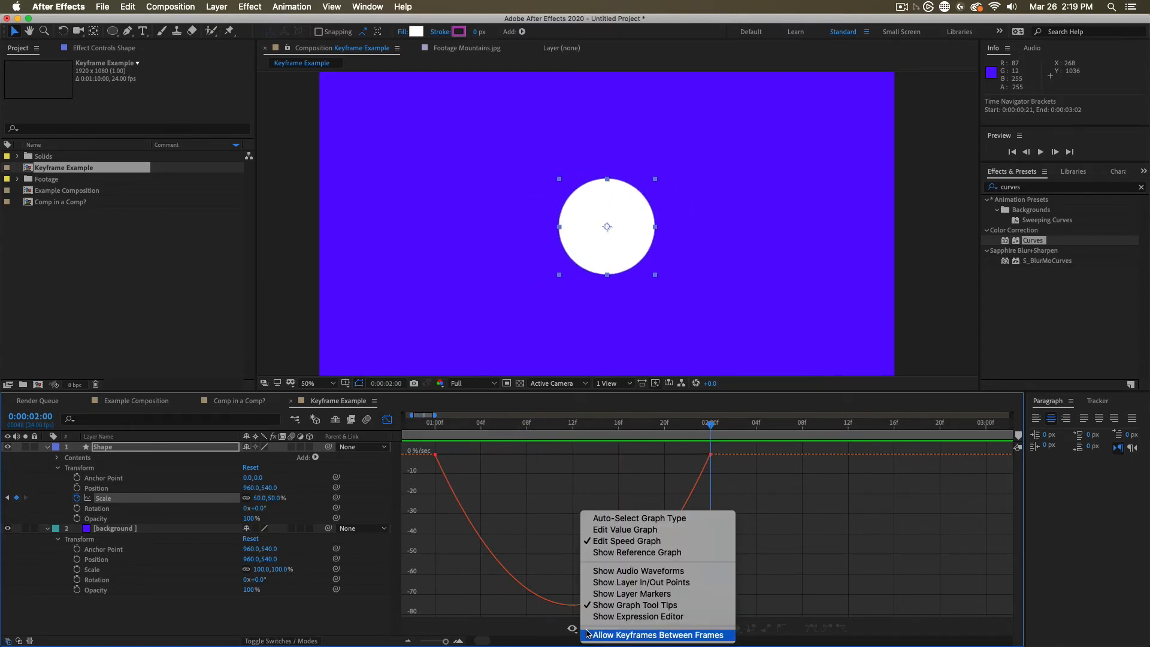
pyautogui.click(625, 530)
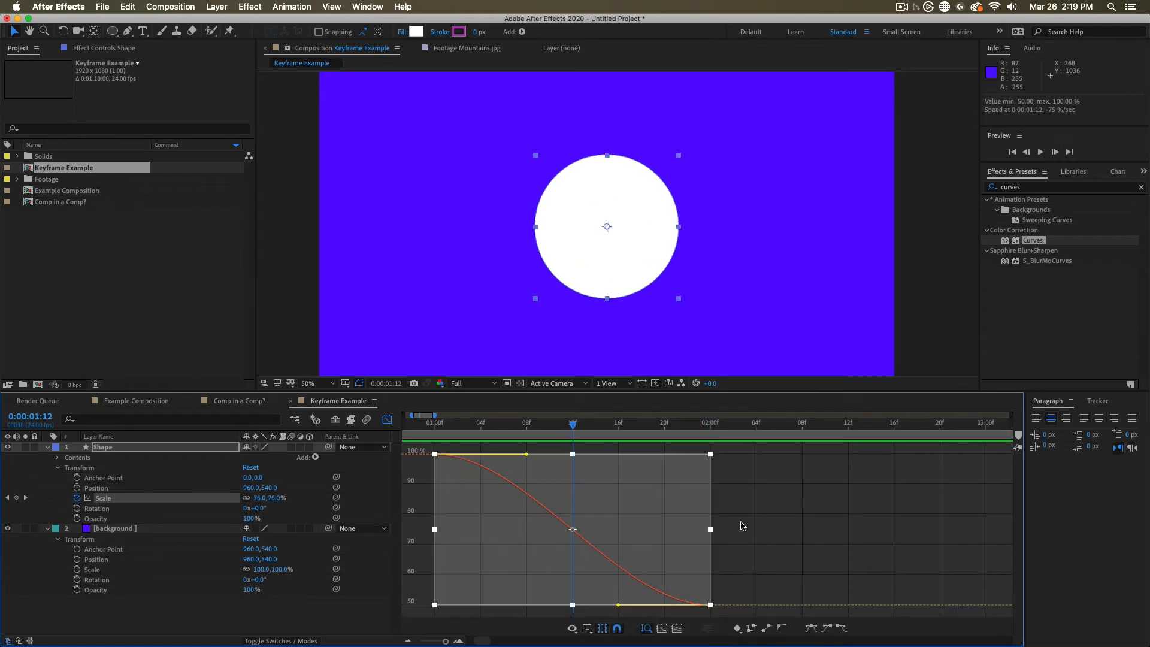
pyautogui.click(742, 524)
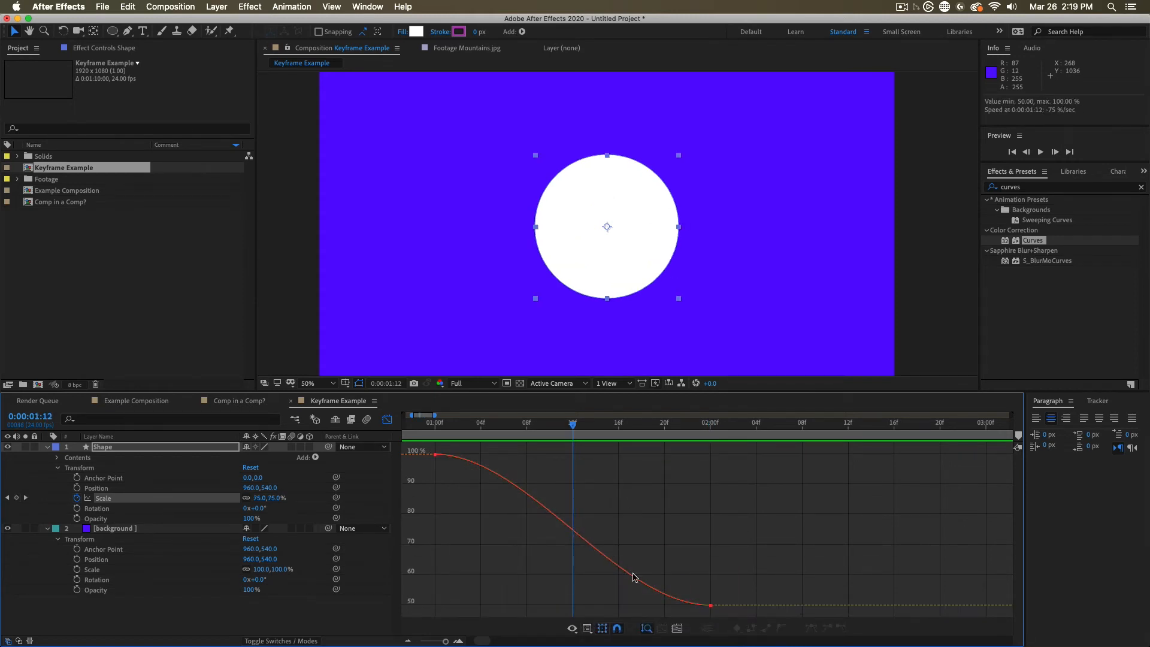
pyautogui.moveTo(548, 433); pyautogui.dragTo(526, 432)
pyautogui.press('space')
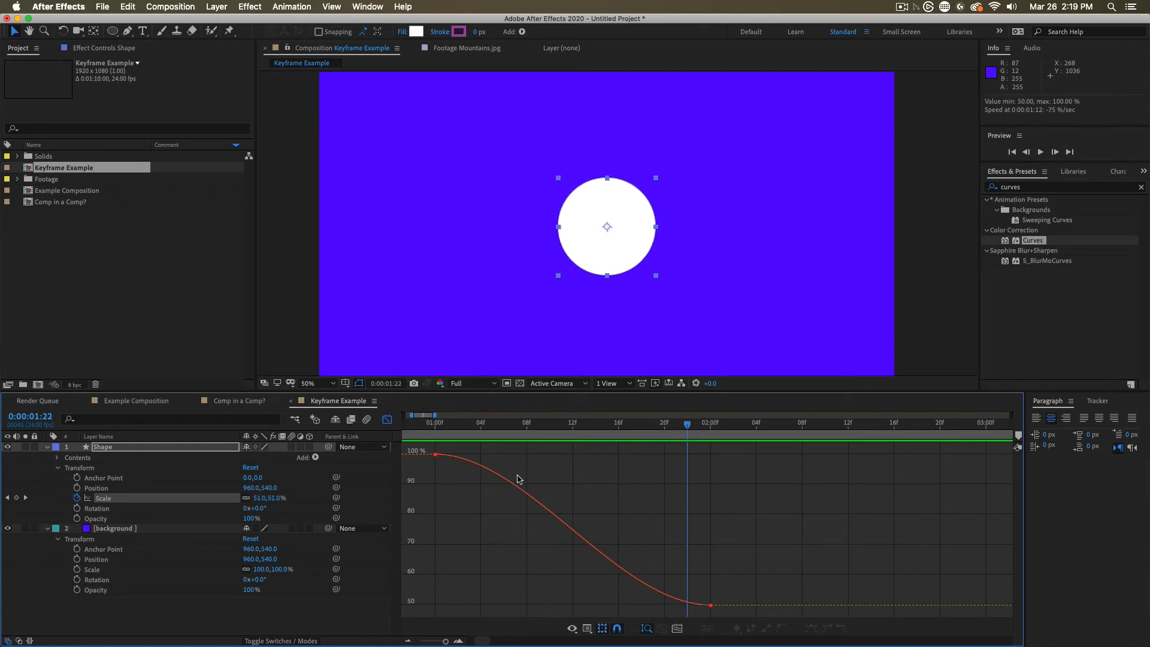
# - Convert both Scale keyframes to linear interpolation in the Graph Editor
pyautogui.moveTo(750, 449); pyautogui.dragTo(415, 621)
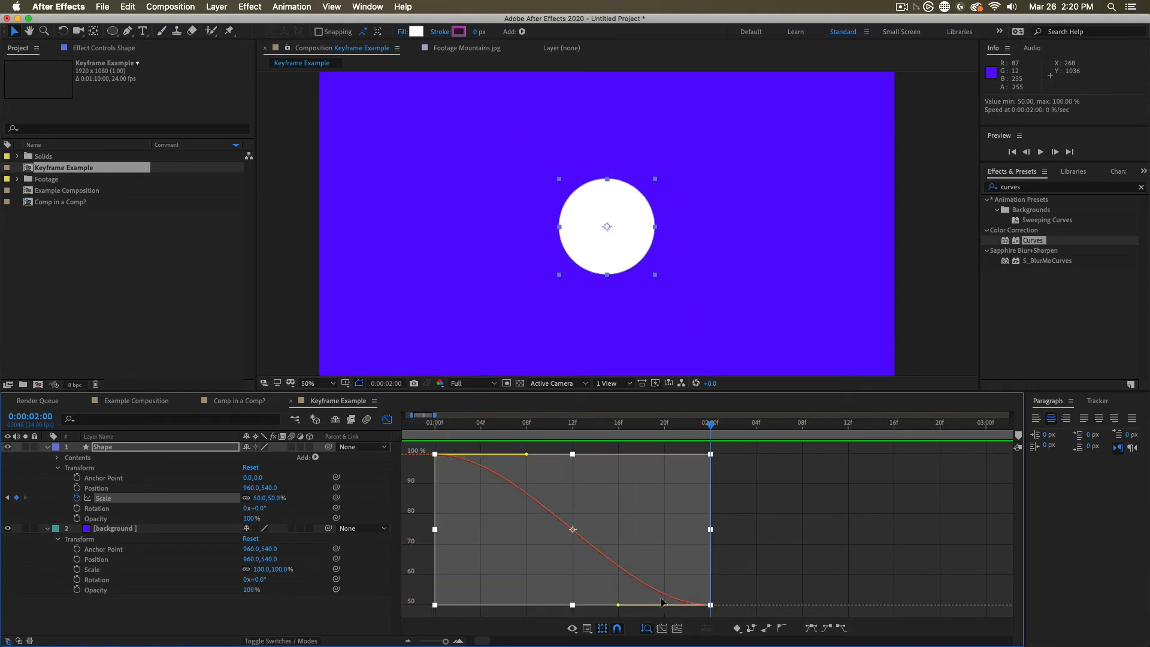
pyautogui.click(766, 630)
pyautogui.click(429, 469)
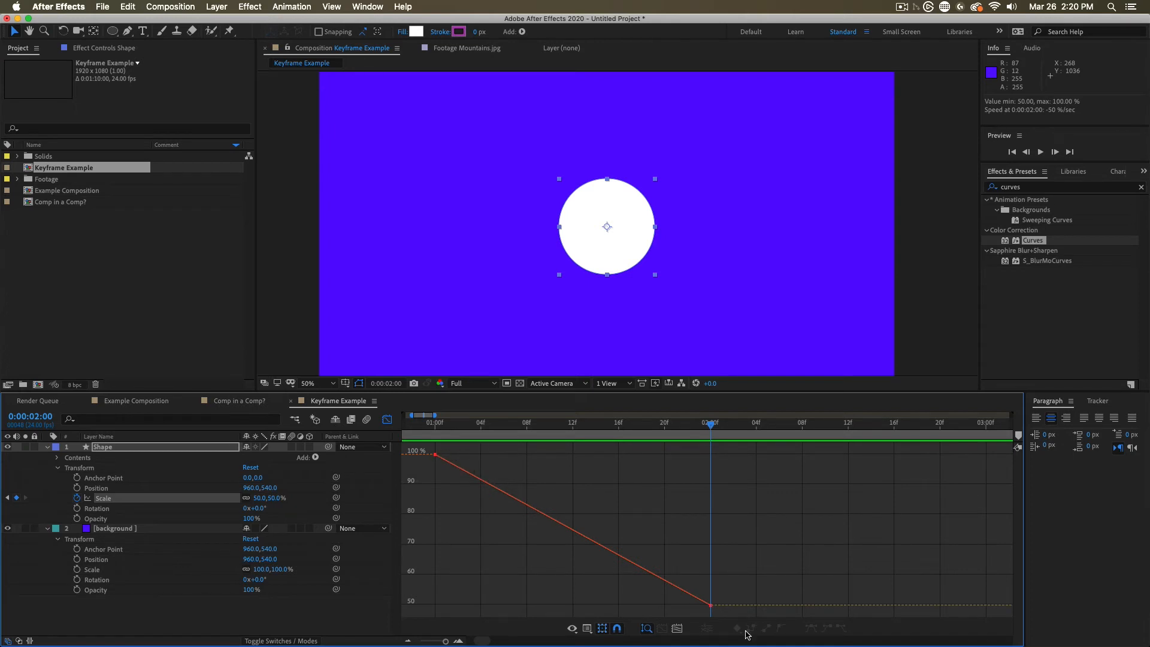
# - Reapply Easy Ease to both Scale keyframes in the Graph Editor and deselect them
pyautogui.moveTo(420, 451); pyautogui.dragTo(722, 615)
pyautogui.click(812, 630)
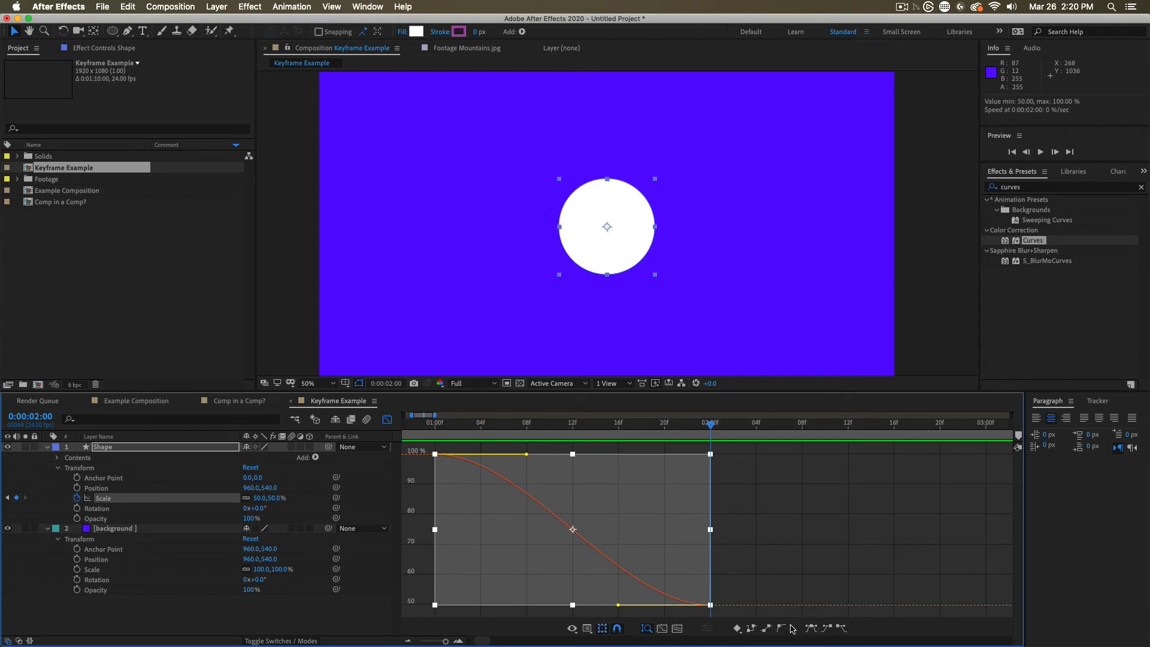
pyautogui.click(735, 586)
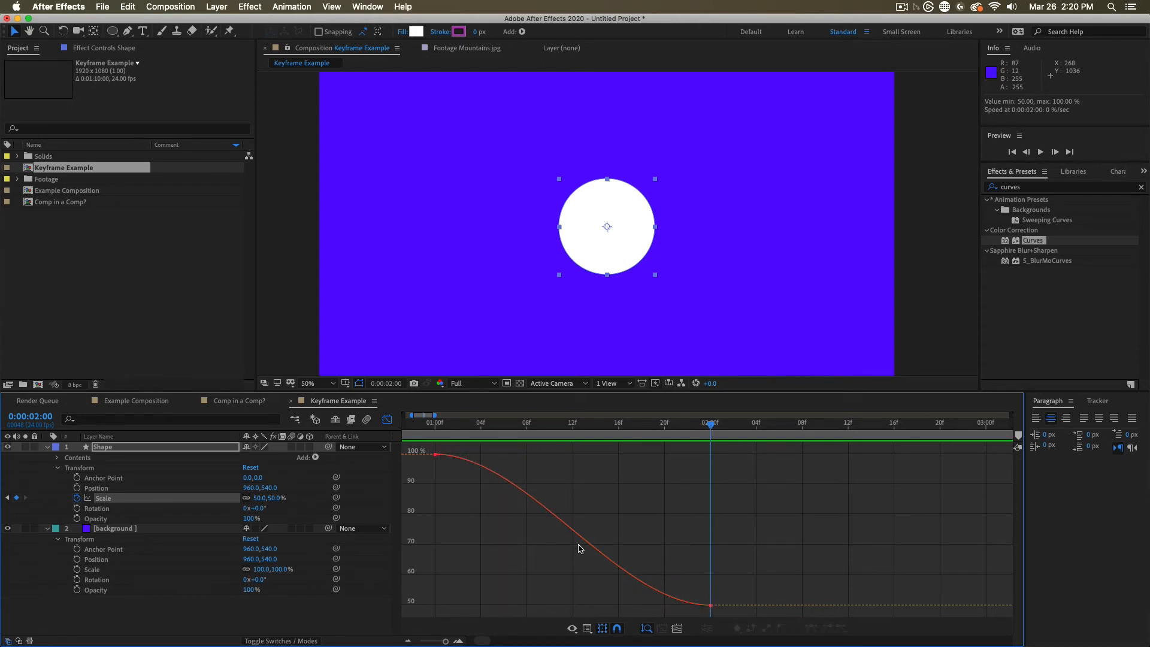
# - Stretch the incoming ease handle of the 2-second Scale keyframe back to the 1-second mark and preview the animation
pyautogui.click(713, 596)
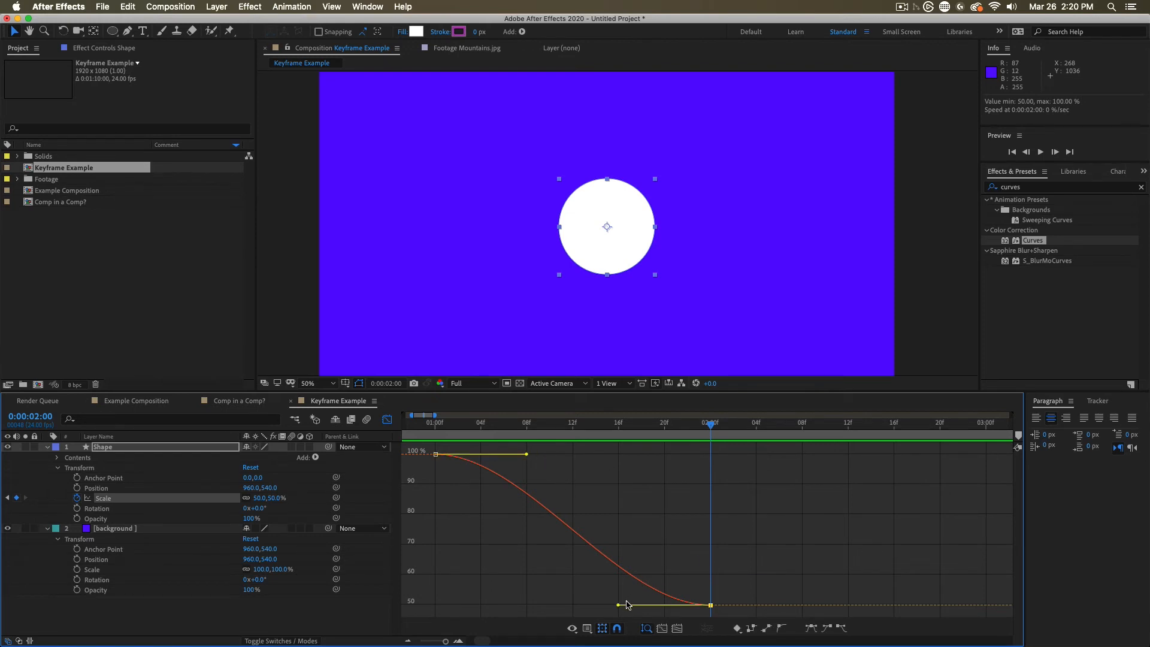
pyautogui.moveTo(617, 606); pyautogui.dragTo(402, 609)
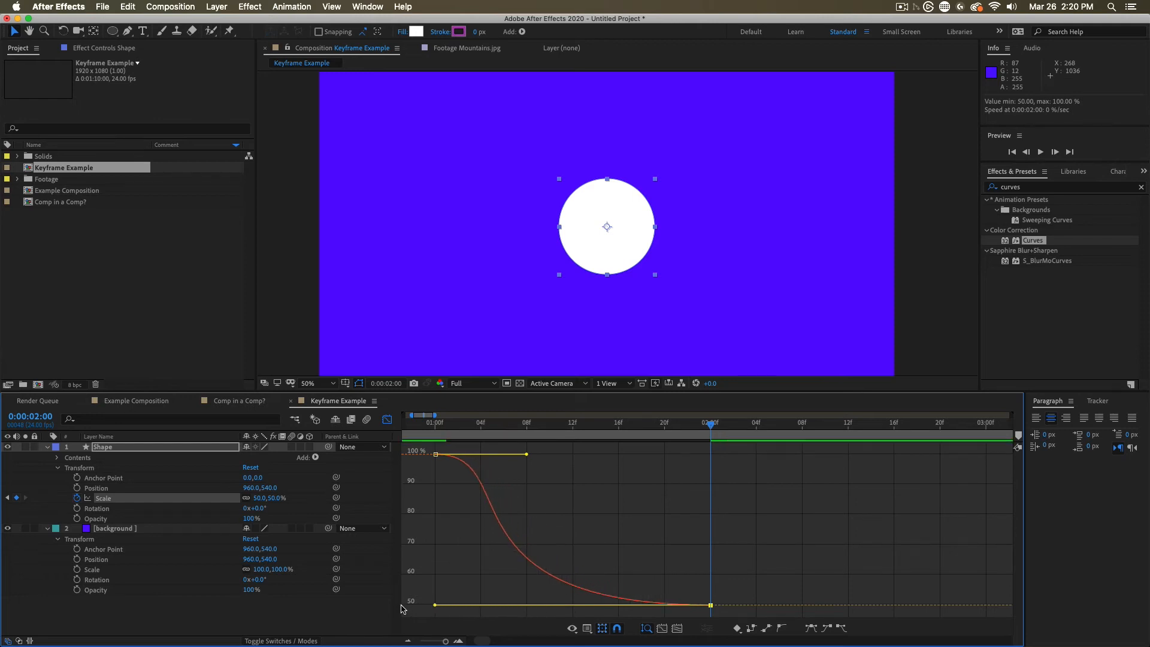
pyautogui.click(437, 438)
pyautogui.press('space')
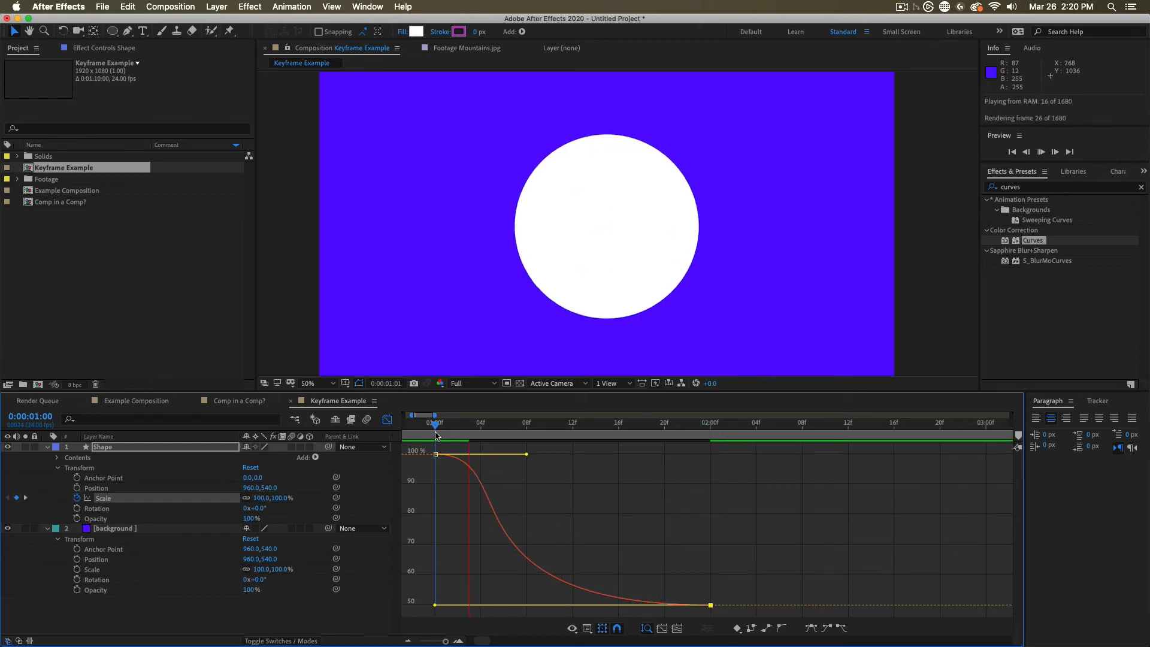
pyautogui.moveTo(460, 434); pyautogui.dragTo(437, 438)
pyautogui.press('space')
pyautogui.press('space')
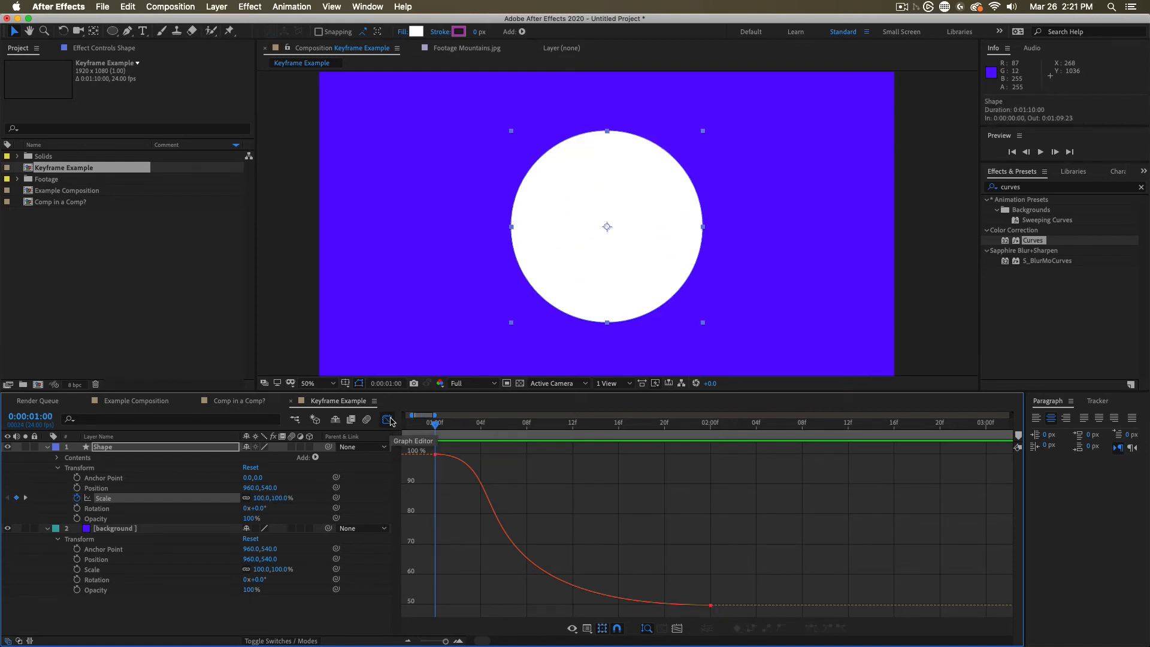
# - Close the Graph Editor and play the eased Scale animation from the 1-second keyframe in the layer timeline
pyautogui.click(388, 420)
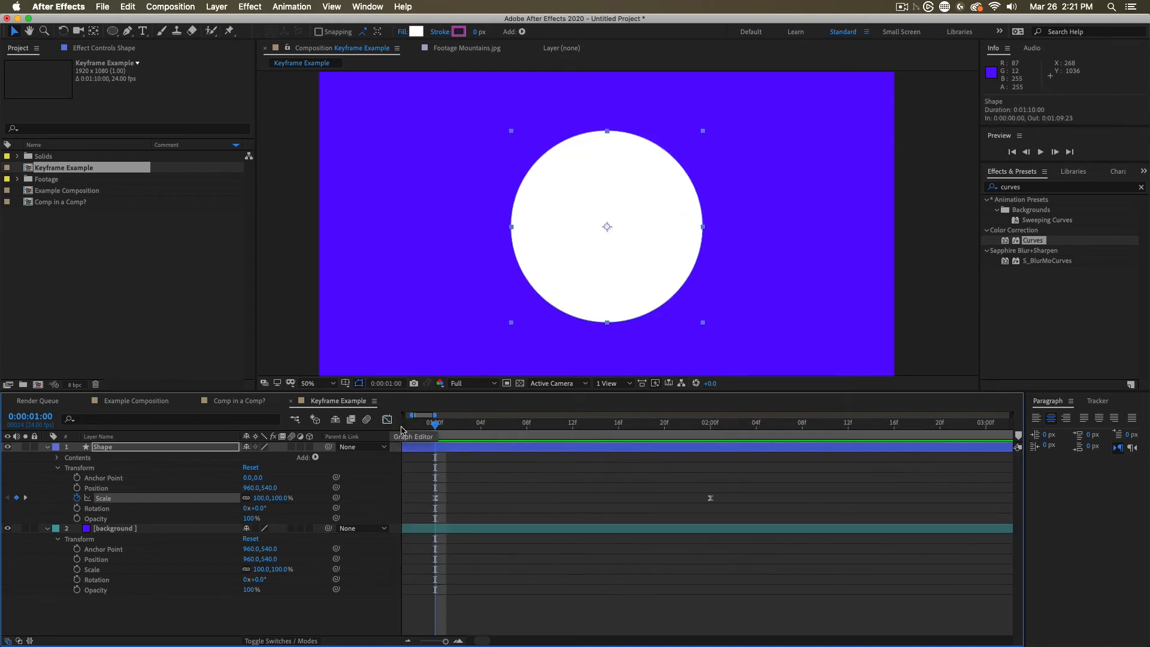
pyautogui.press('space')
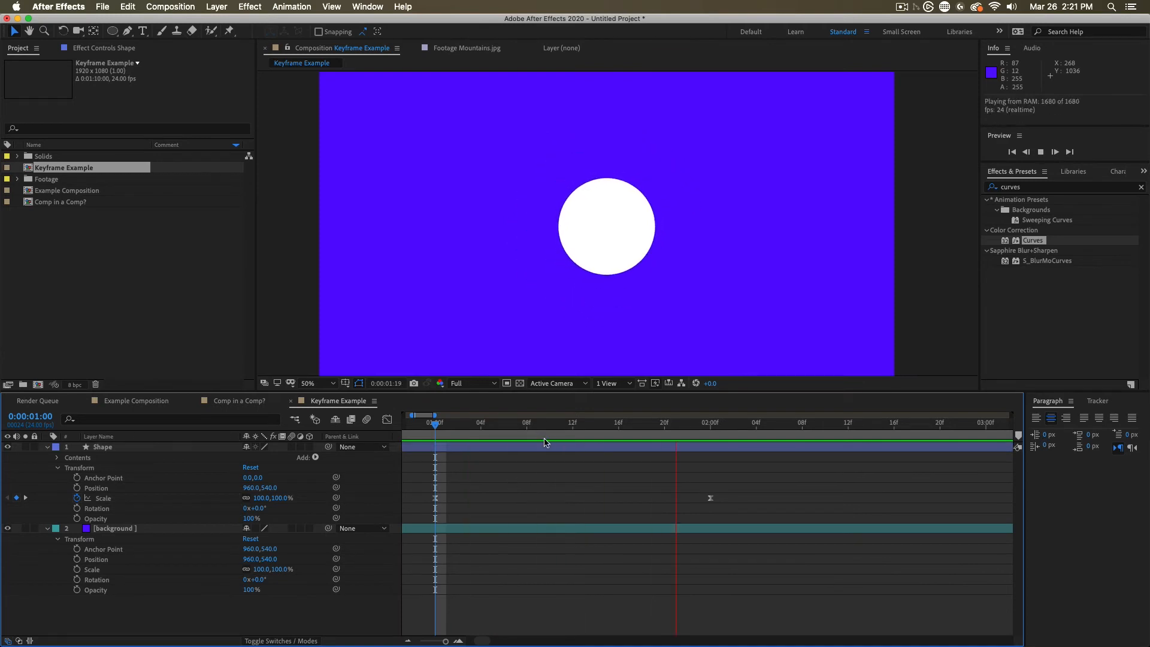
pyautogui.press('space')
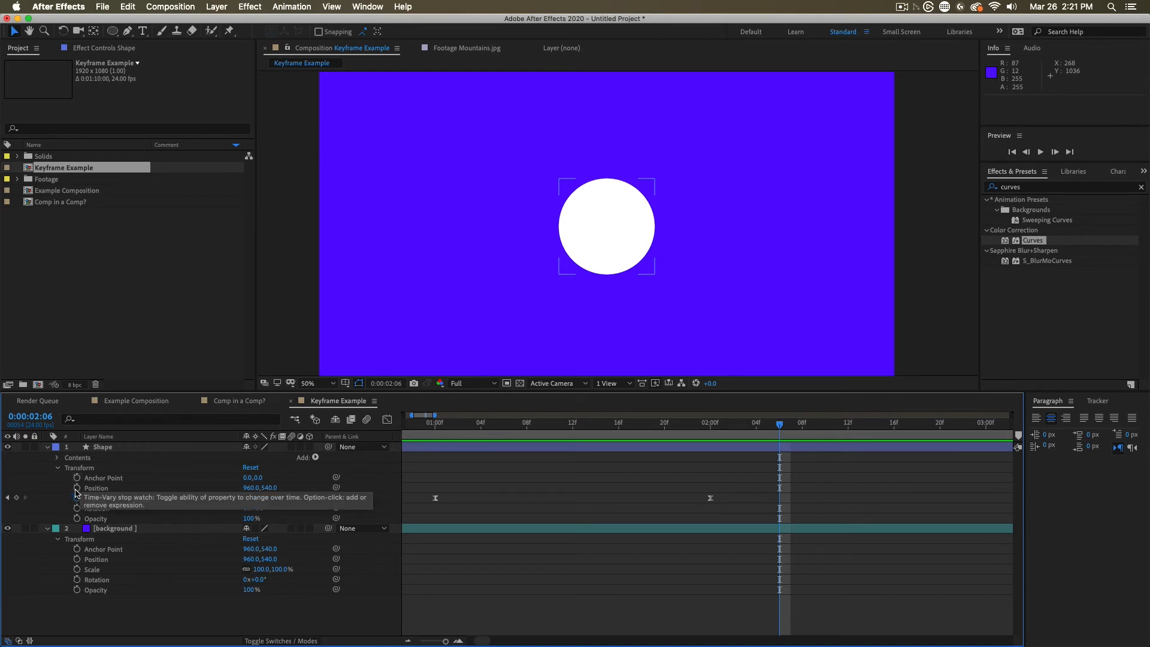
# - Enable keyframing for the Shape layer's Position and Opacity at 0:00:01:06
pyautogui.click(504, 424)
pyautogui.click(77, 488)
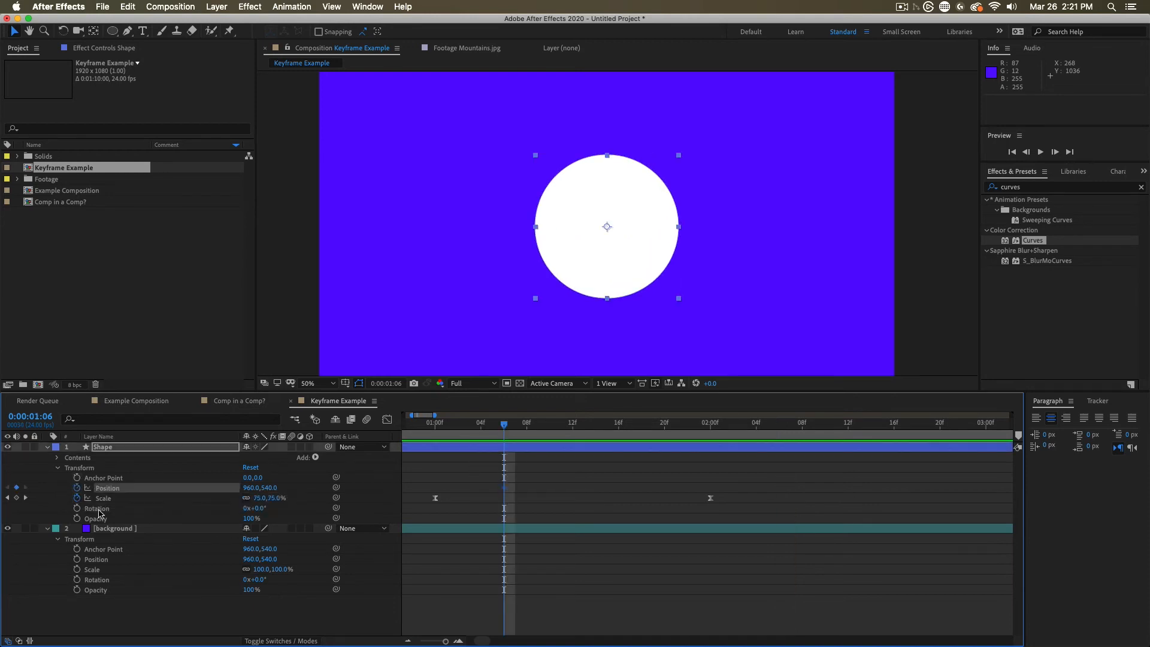
pyautogui.click(77, 518)
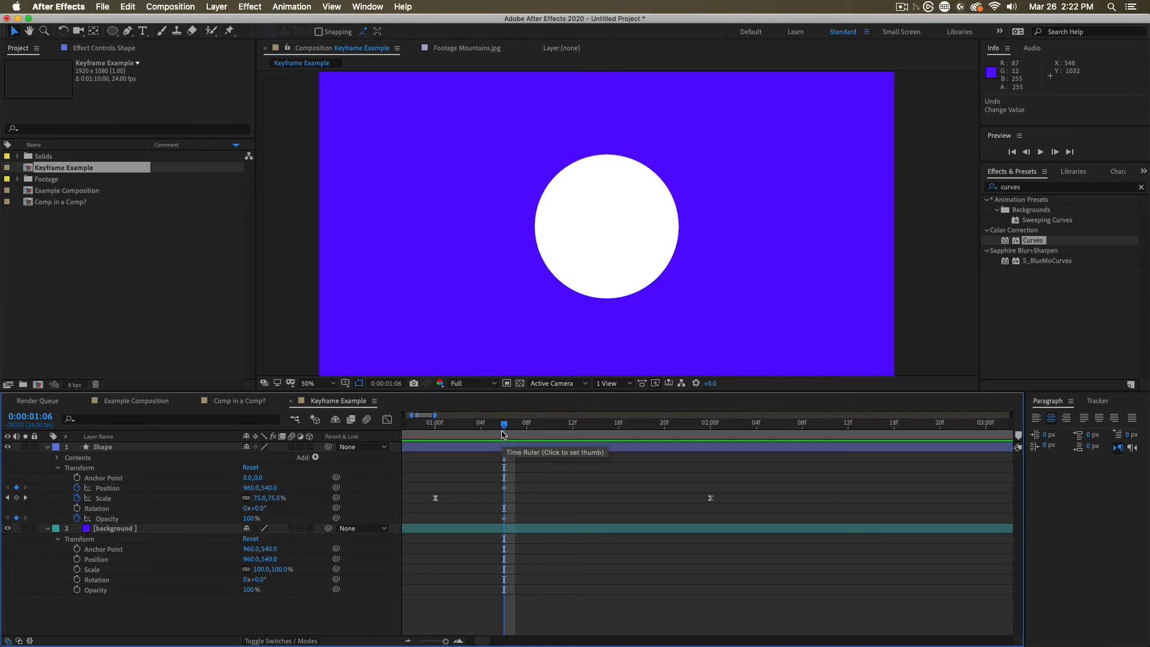
# - At 0:00:02:09, keyframe the Shape layer's Opacity at 42% and move the circle up and left to about 310, 276
pyautogui.moveTo(503, 426); pyautogui.dragTo(813, 426)
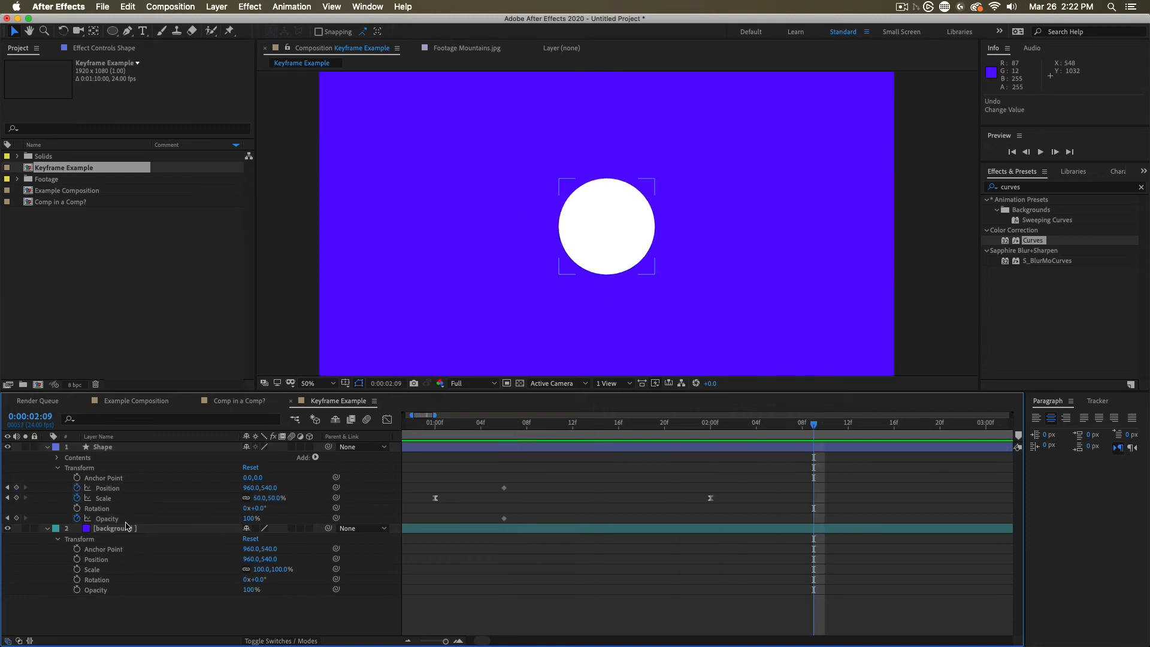
pyautogui.moveTo(251, 518); pyautogui.dragTo(215, 521)
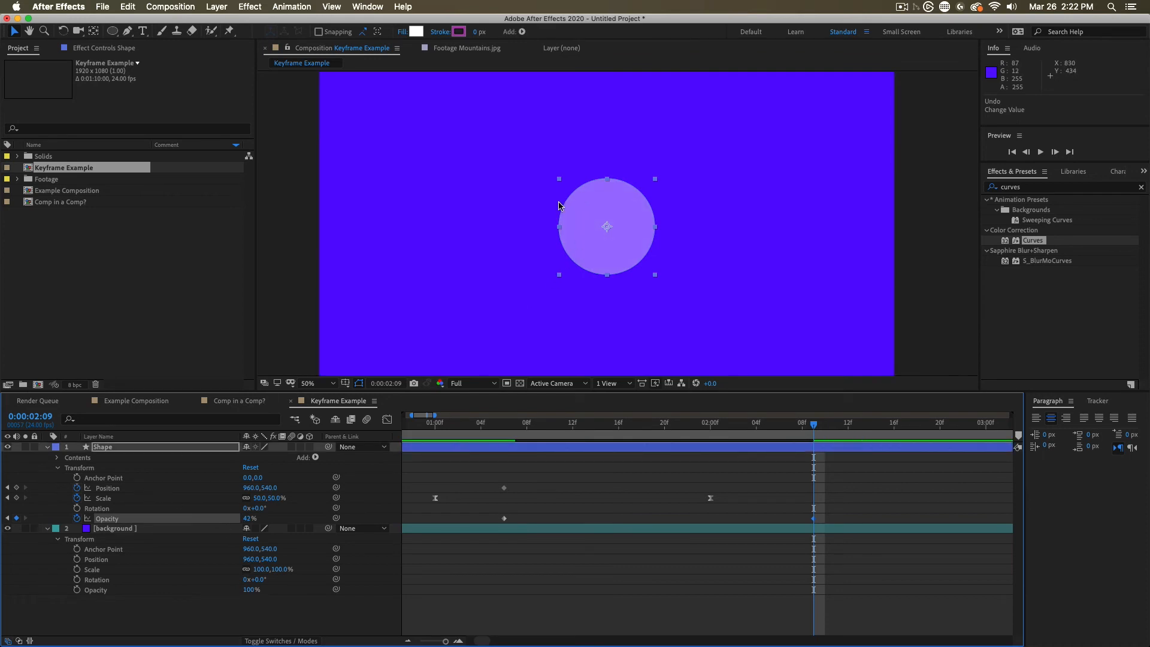
pyautogui.click(114, 489)
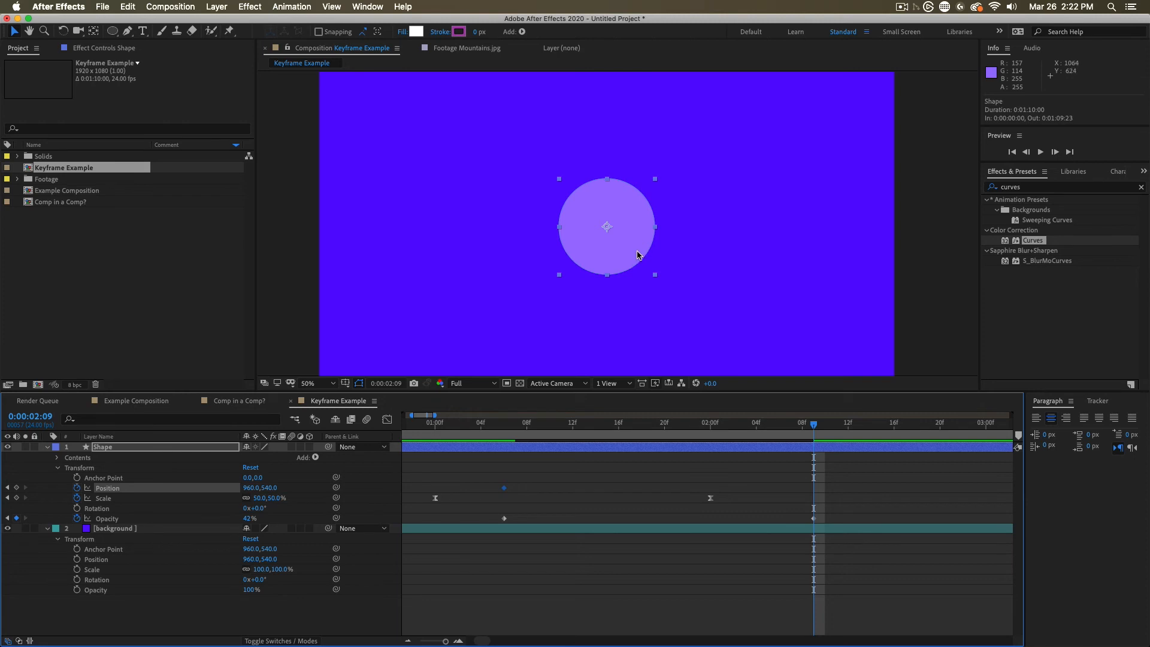
pyautogui.moveTo(633, 249); pyautogui.dragTo(441, 178)
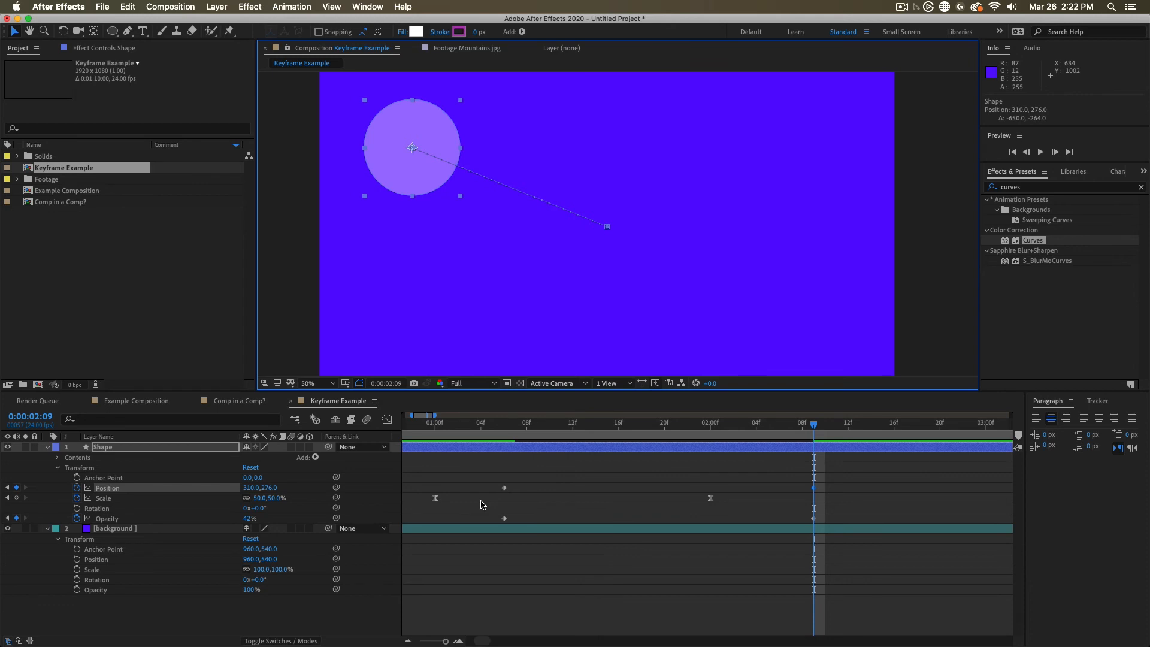
# - Review the Shape layer's Position and Opacity keyframes by selecting the pair at 0:00:01:06 and scrubbing to 0:00:02:09
pyautogui.click(550, 486)
pyautogui.moveTo(631, 435); pyautogui.dragTo(490, 547)
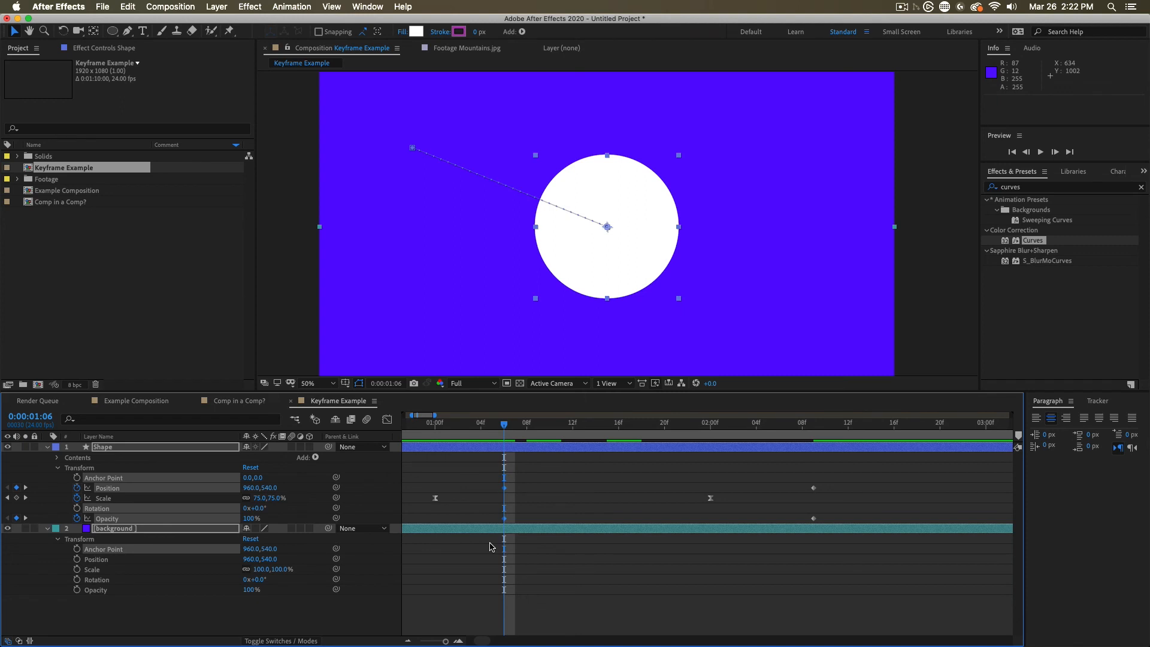
pyautogui.click(509, 512)
pyautogui.moveTo(495, 480); pyautogui.dragTo(529, 514)
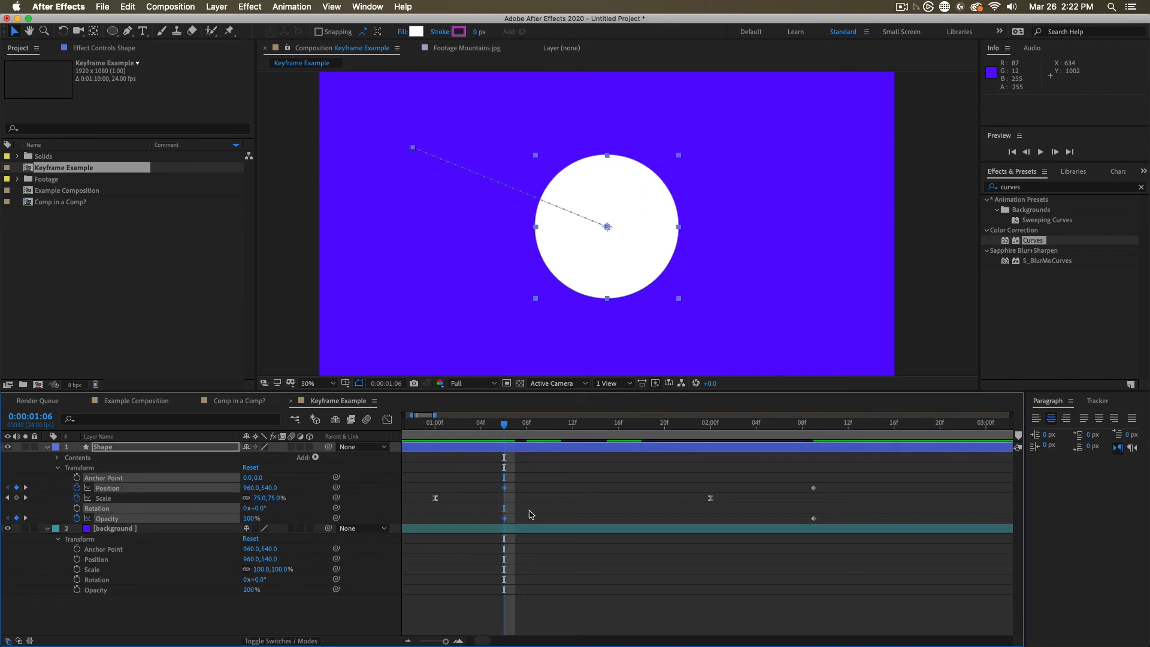
pyautogui.click(529, 510)
pyautogui.moveTo(498, 429); pyautogui.dragTo(813, 437)
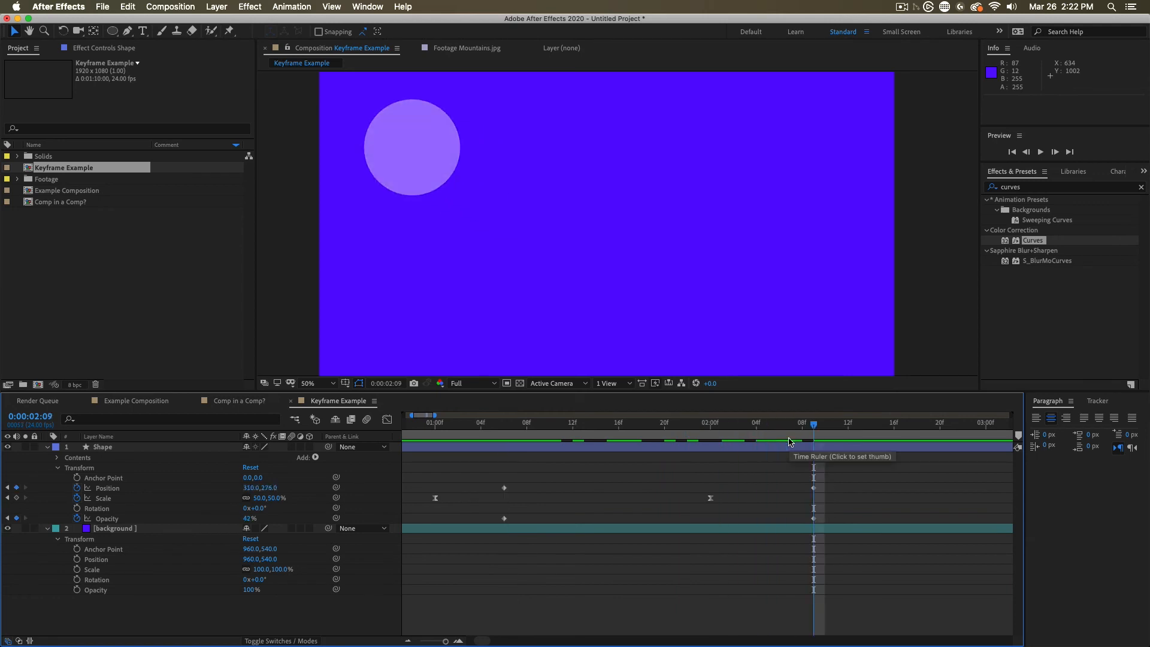